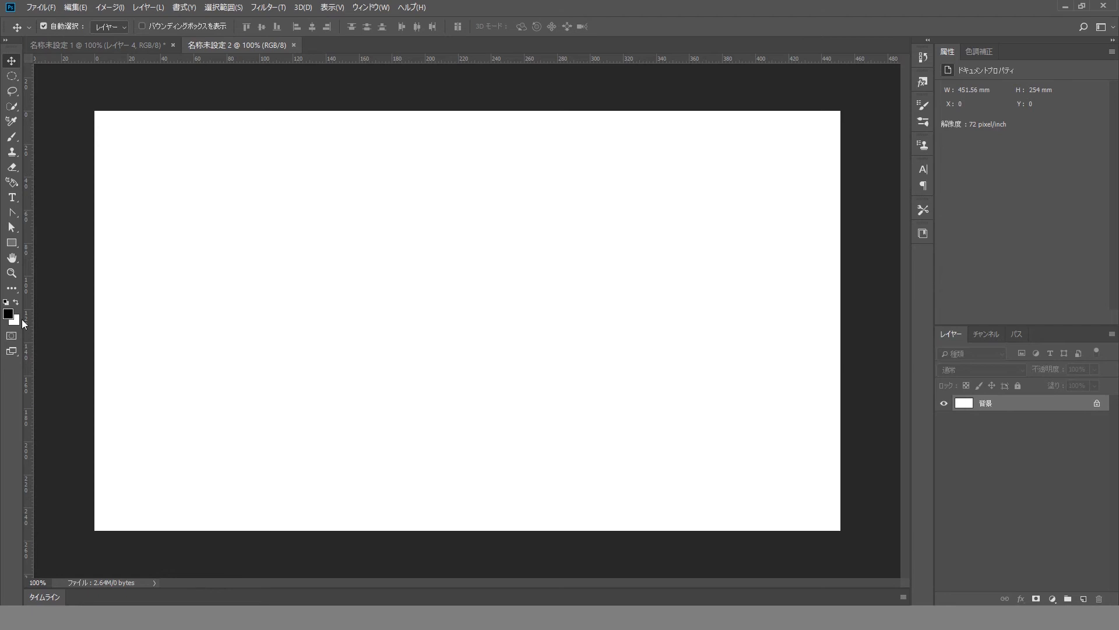
- Set the foreground colour to #252525 and fill the background layer with it
click(9, 314)
drag(689, 376, 576, 385)
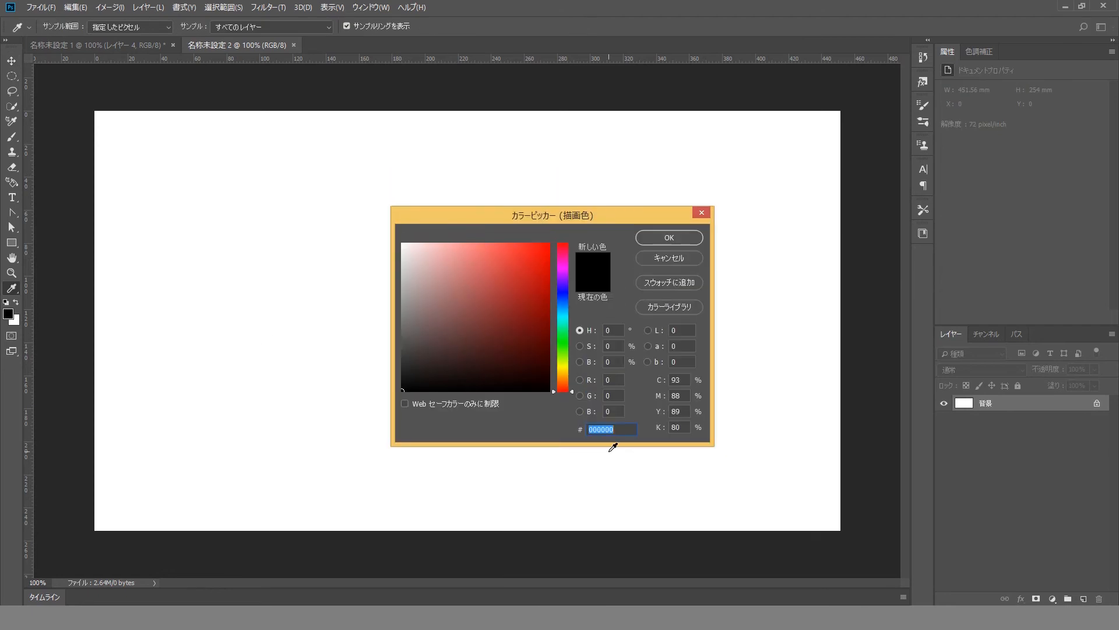
text(252525)
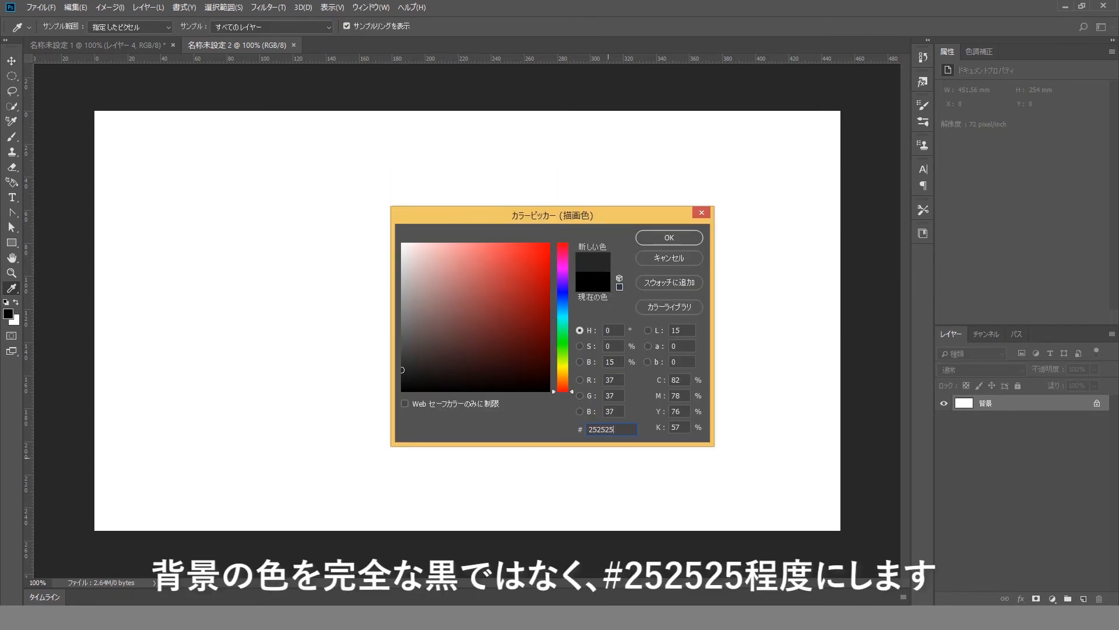
click(669, 237)
key(v)
key(alt+BackSpace)
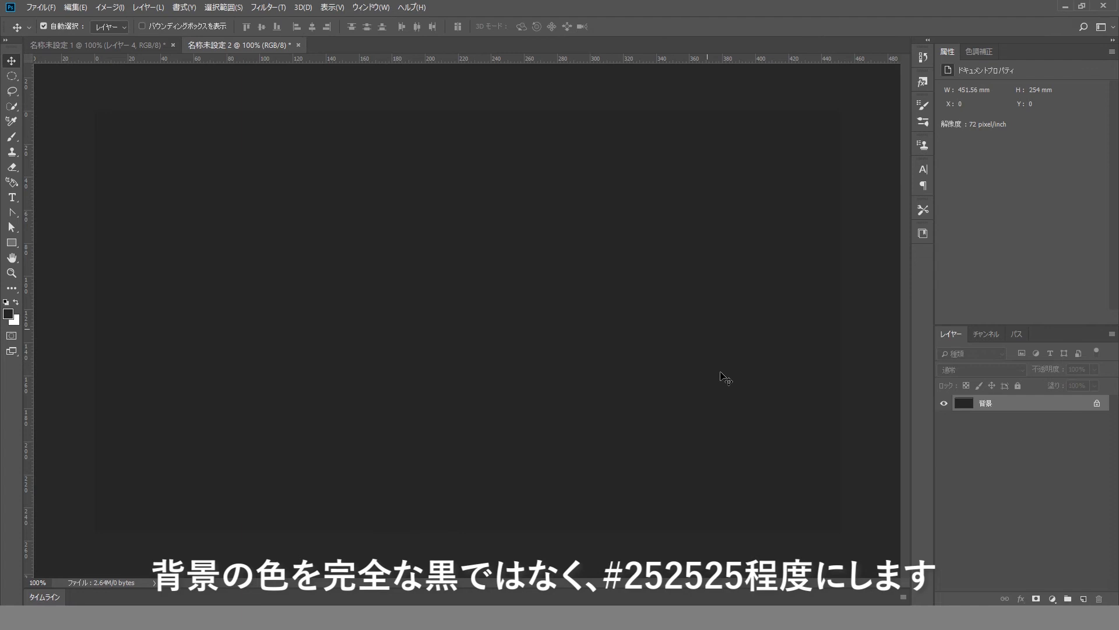
- Add a new layer and draw a circular selection about 70 mm wide near the canvas centre
click(1084, 598)
right_click(12, 76)
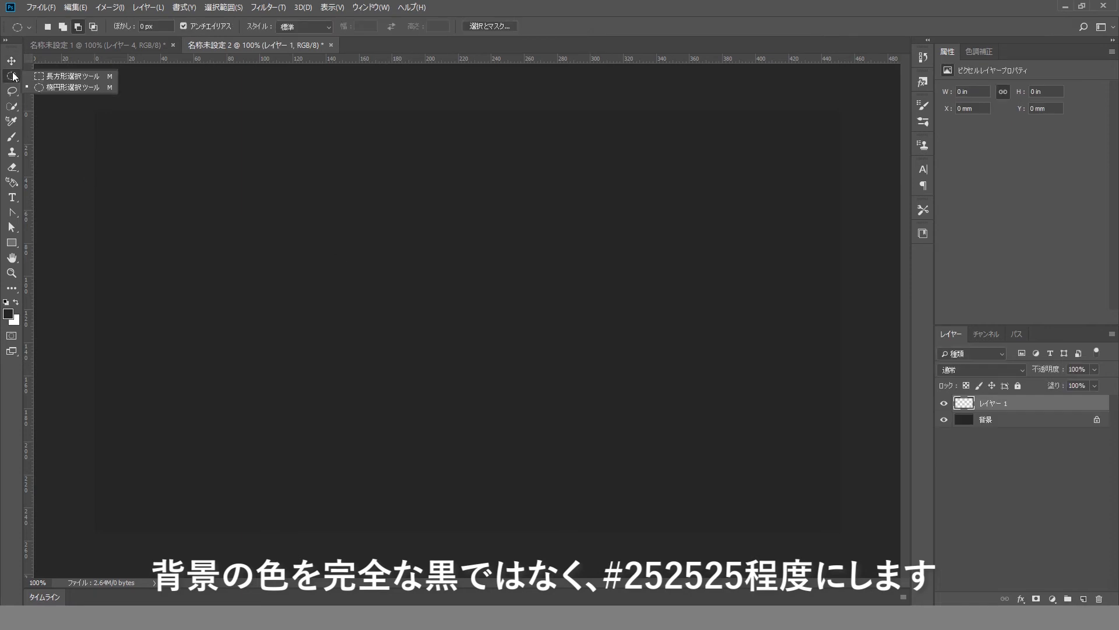
click(63, 89)
drag(390, 265, 559, 385)
- Fill the circular selection with black and deselect it
click(8, 314)
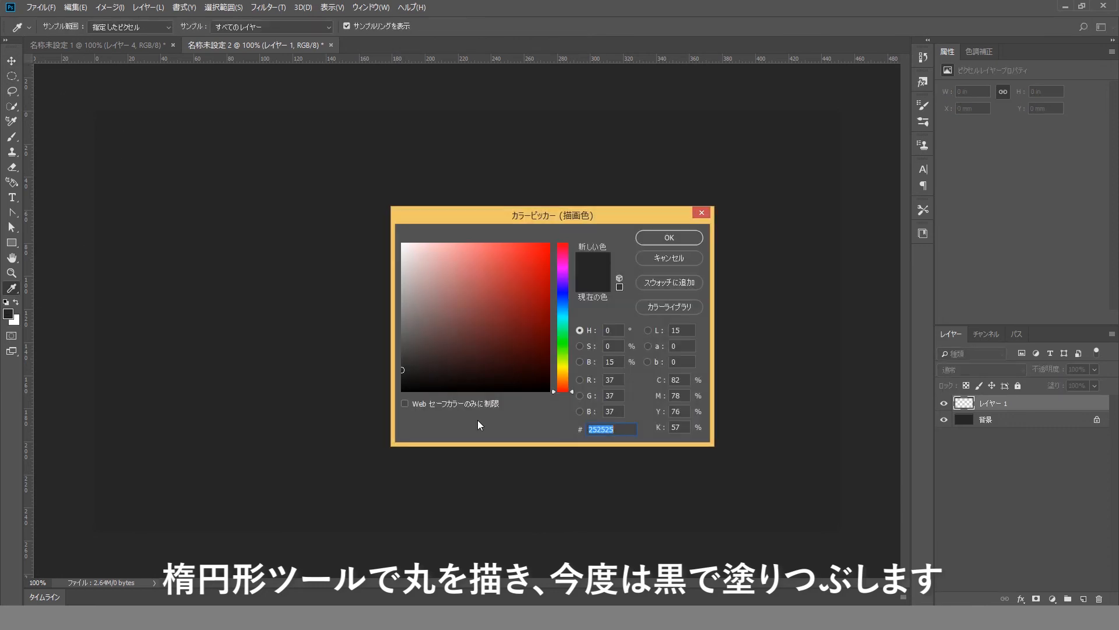
drag(434, 373, 382, 402)
click(664, 239)
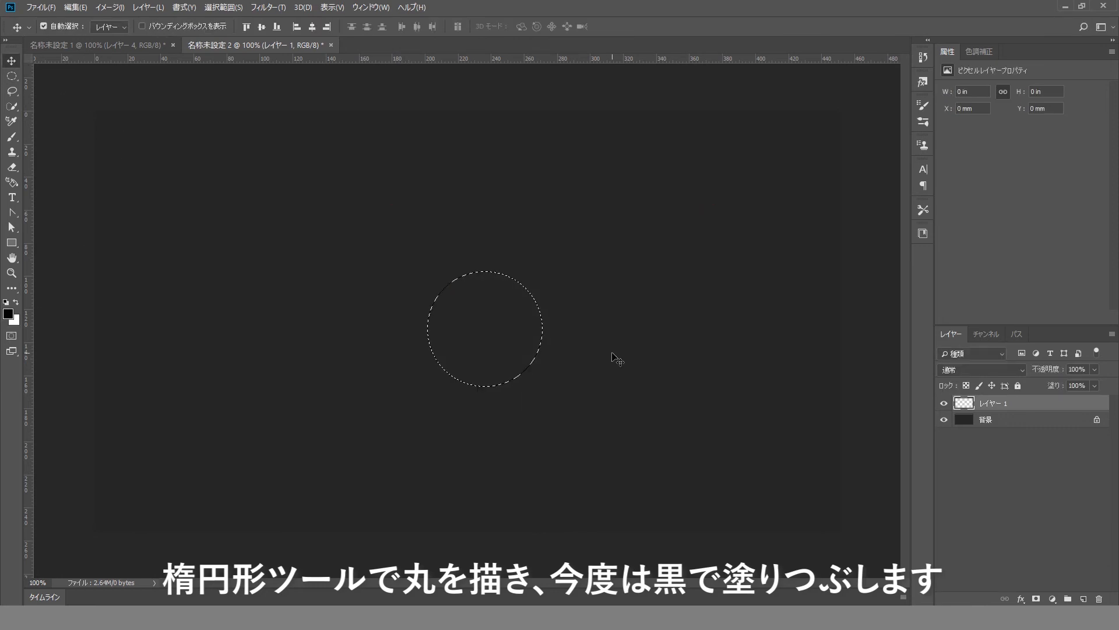
key(alt+BackSpace)
key(ctrl+d)
- Set the circle layer's fill to 50%
click(1095, 385)
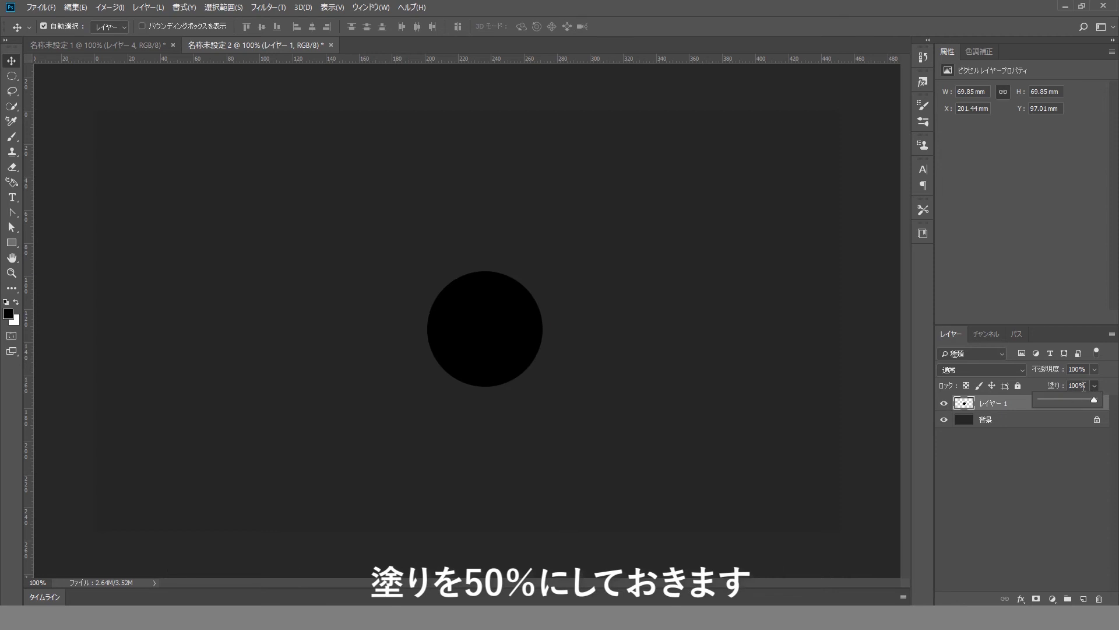
drag(1086, 386, 1030, 386)
text(50)
click(757, 384)
click(478, 353)
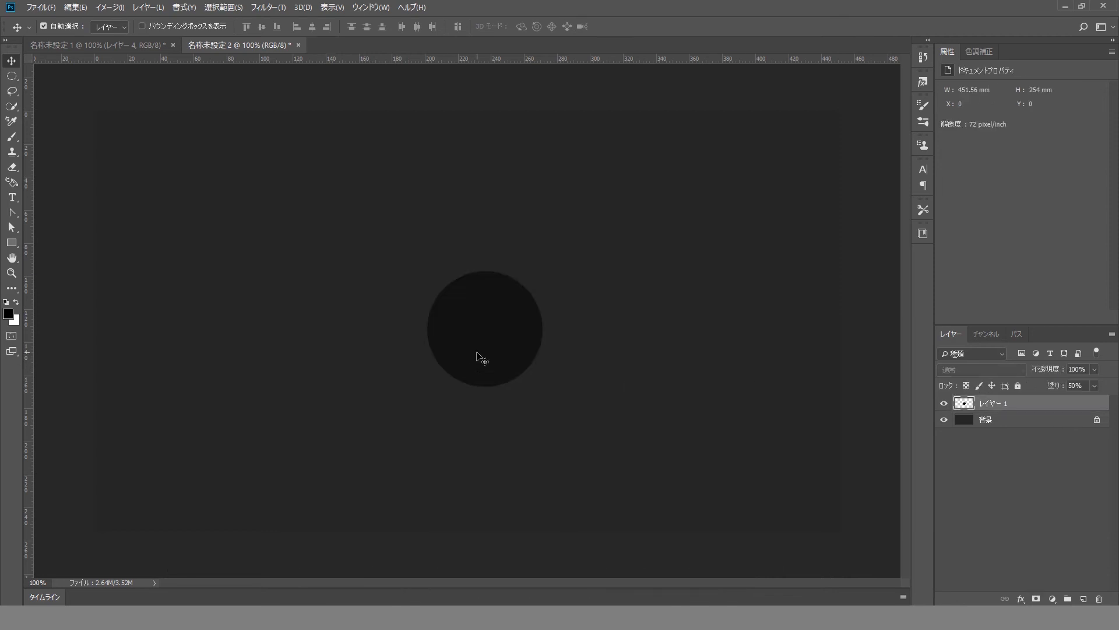
- Apply a black 5 px inside Stroke layer style to the circle layer
double_click(1089, 408)
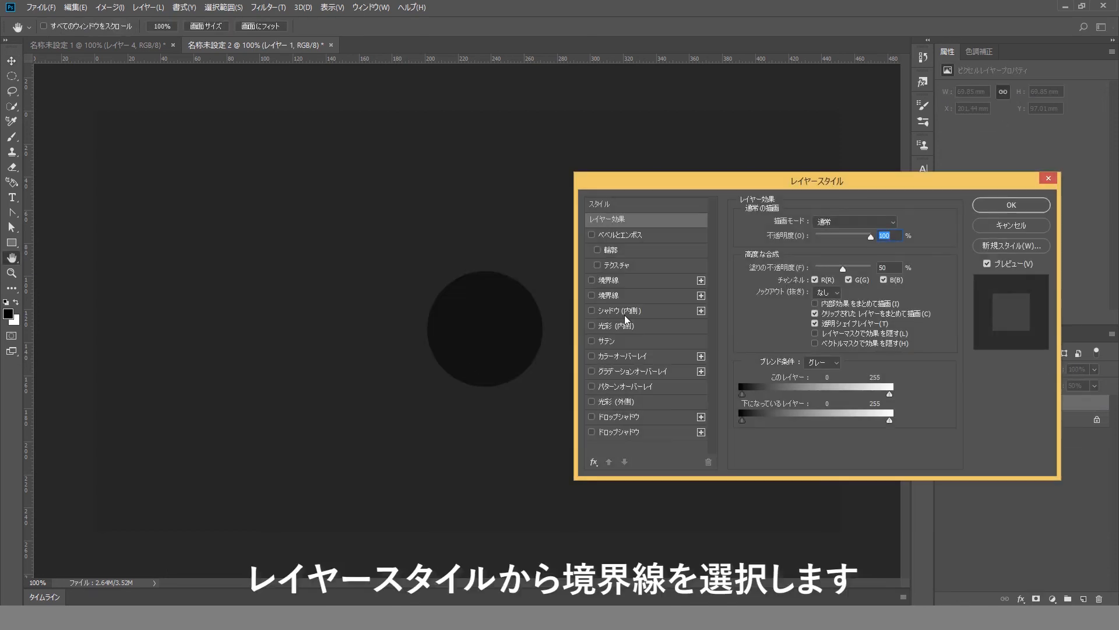
click(592, 280)
click(648, 281)
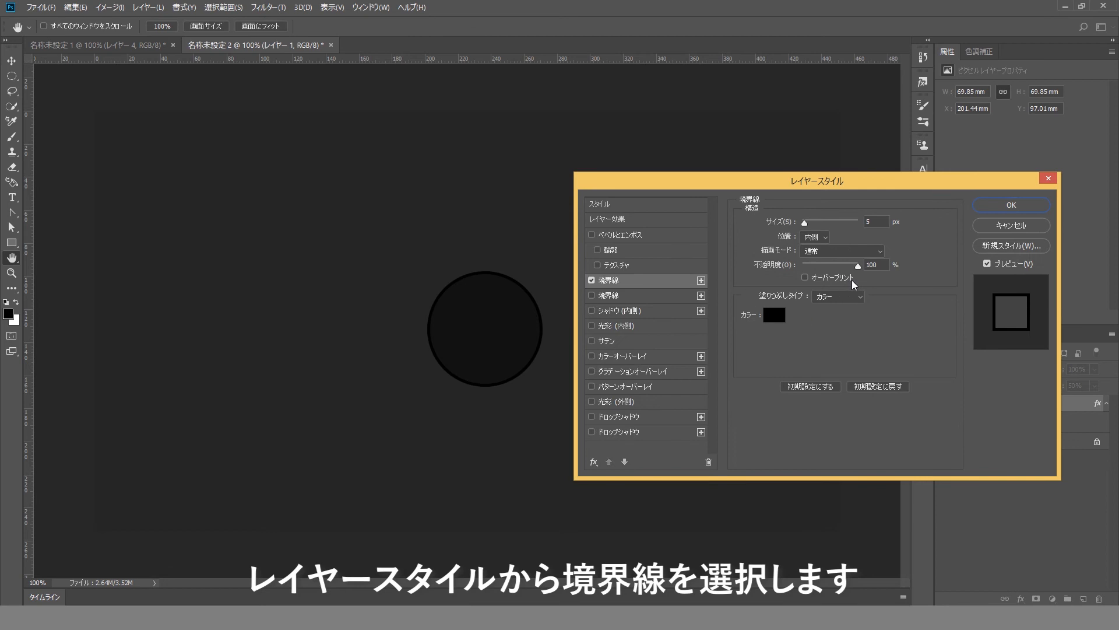
click(767, 318)
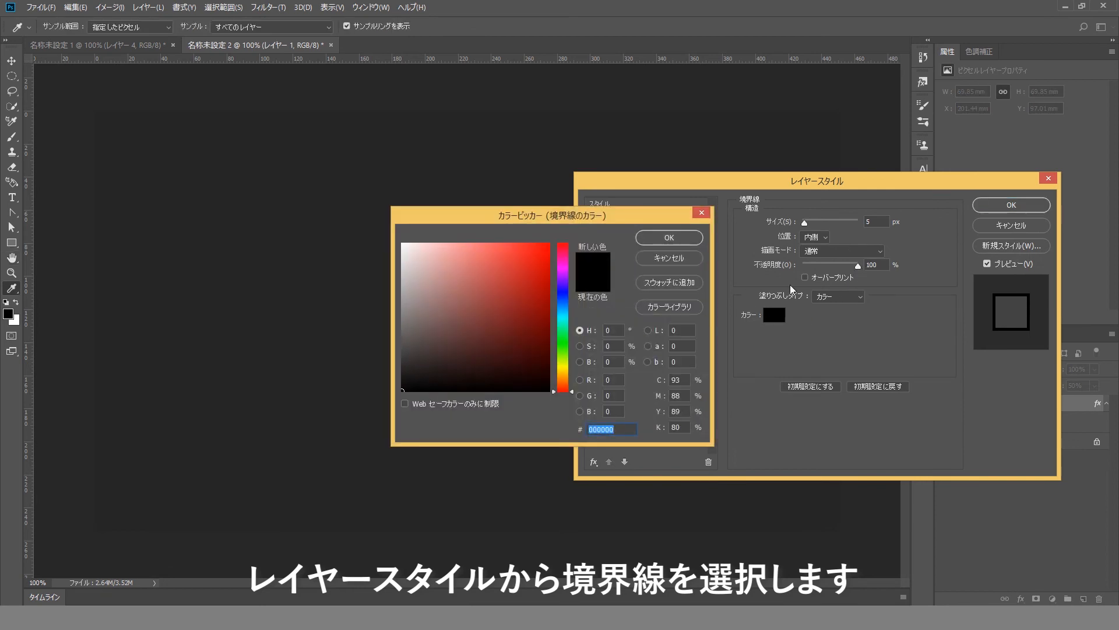
click(692, 260)
click(999, 204)
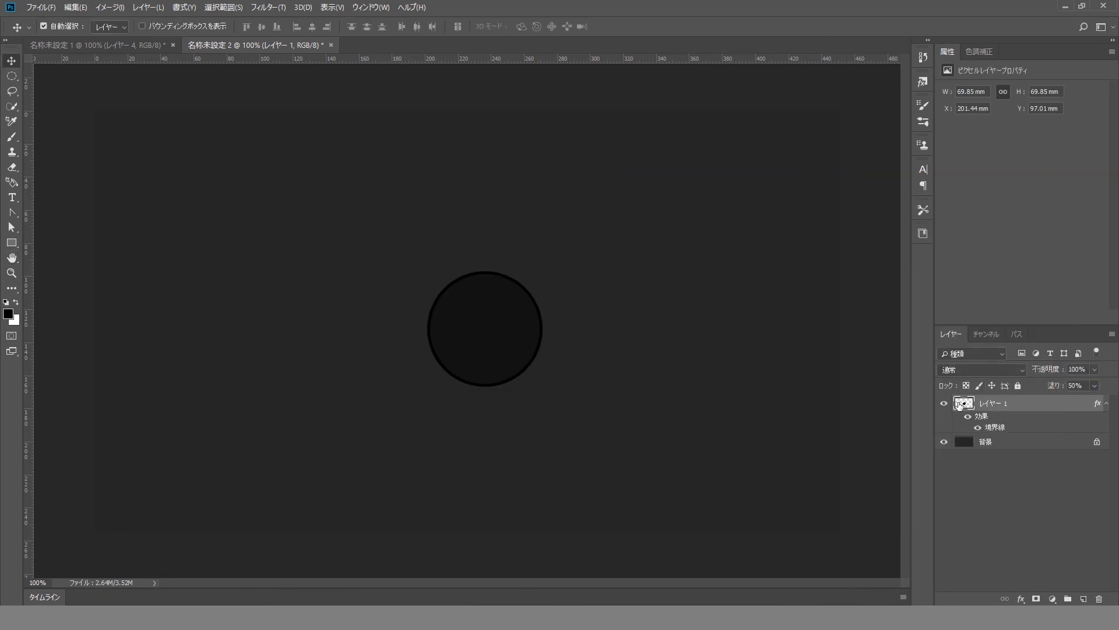
- Hide the background layer and define the outlined circle as a brush preset named "colo"
click(944, 442)
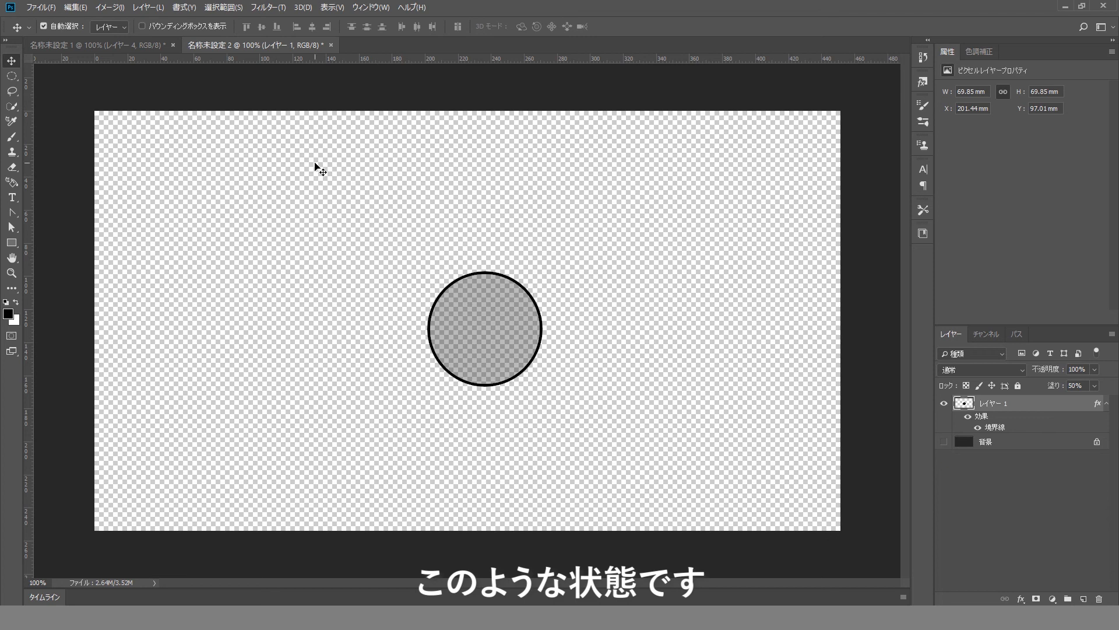
click(75, 7)
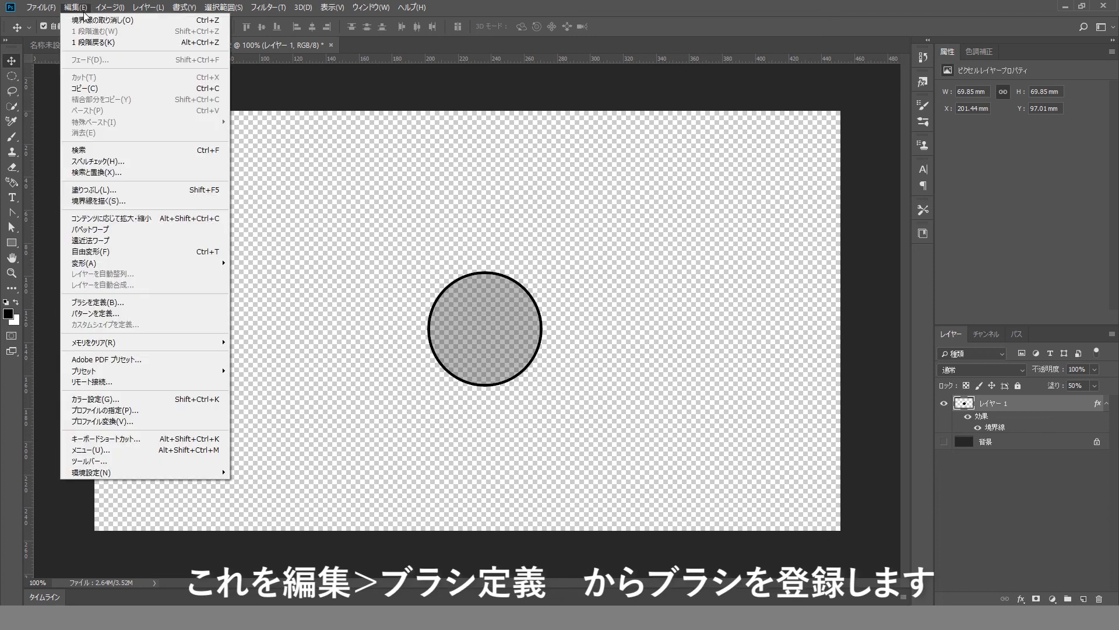
click(124, 302)
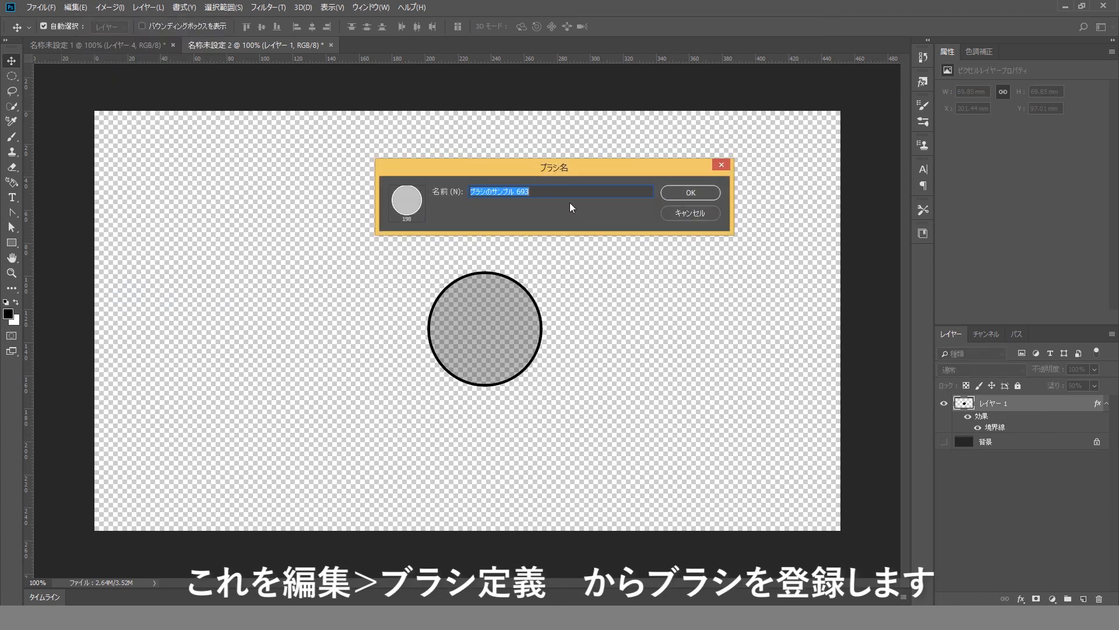
text(clo)
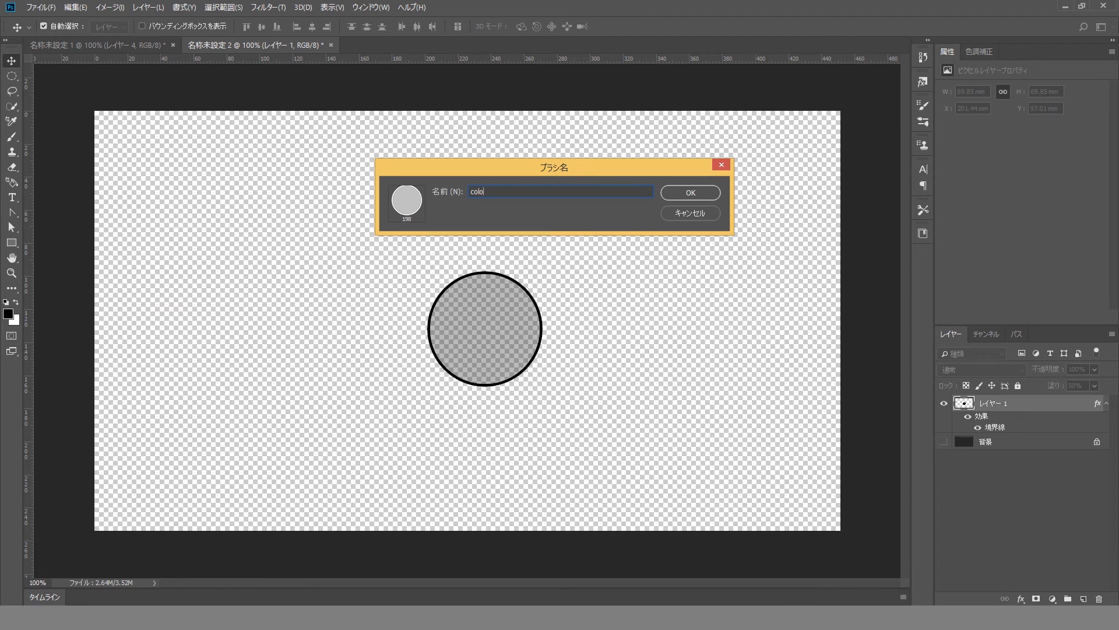
key(Return)
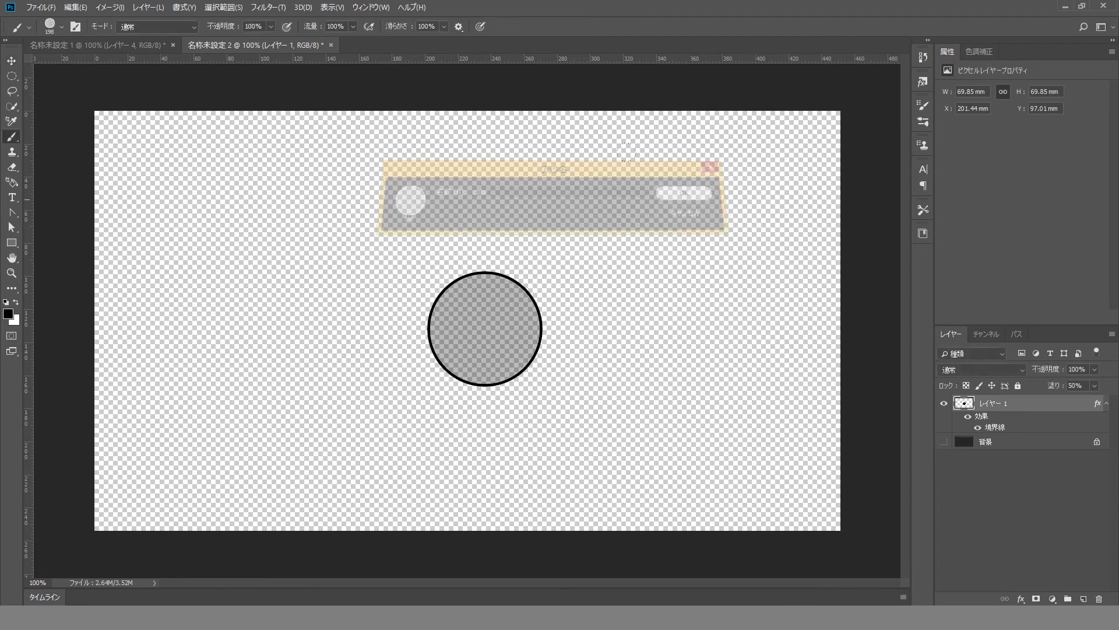
- Enable Shape Dynamics and Scattering for the new circle brush, with scatter at 1000% and count at 1
click(928, 108)
drag(823, 23, 807, 27)
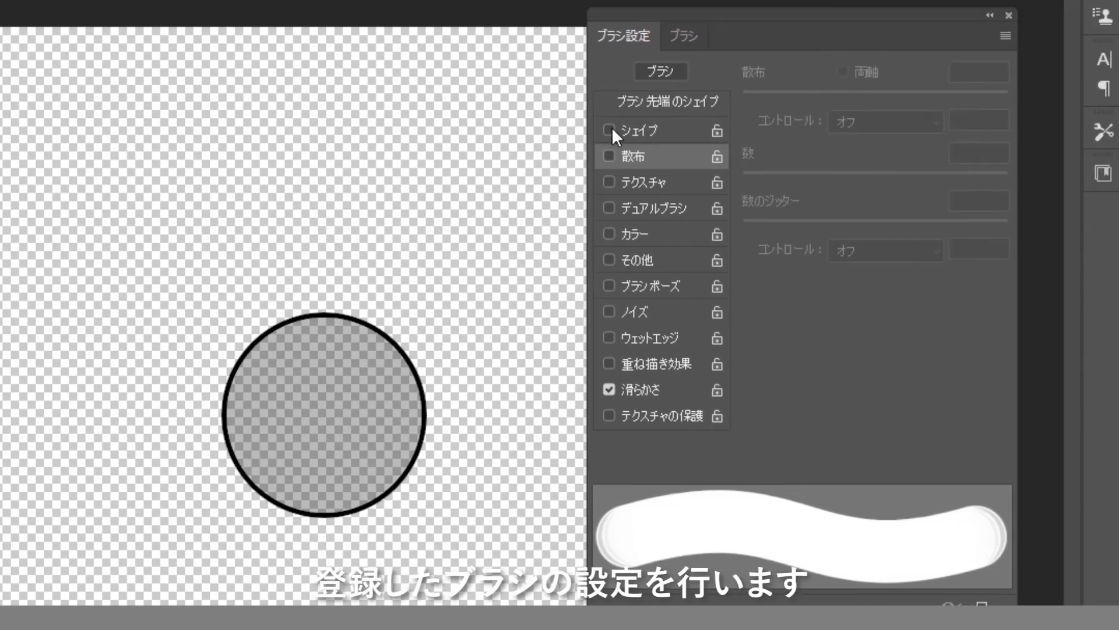
click(688, 130)
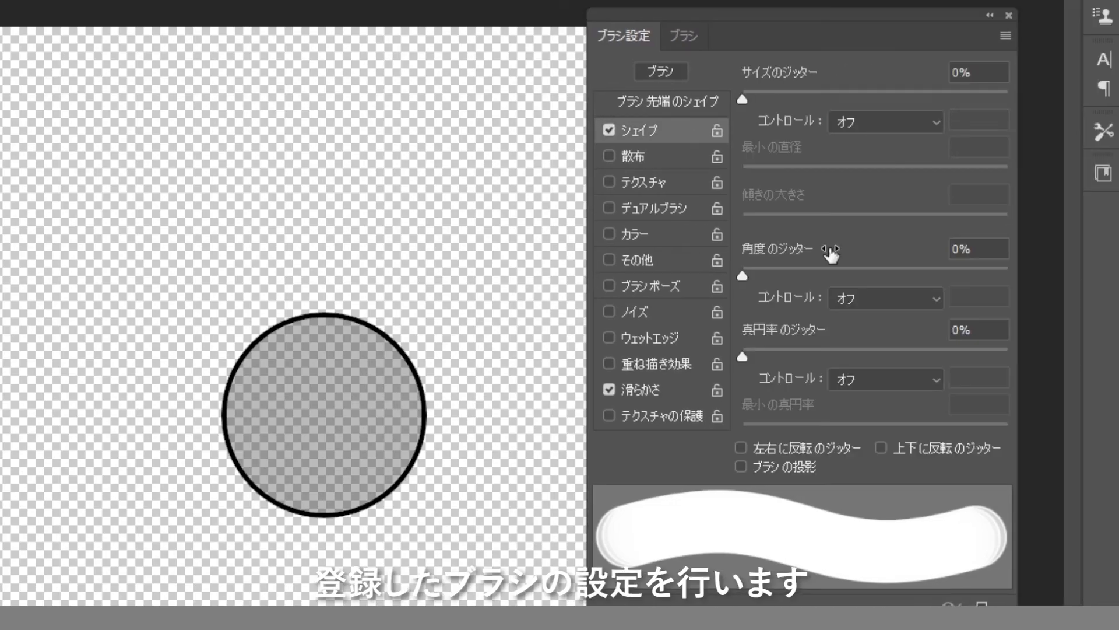
click(609, 156)
click(921, 92)
drag(933, 113, 1022, 105)
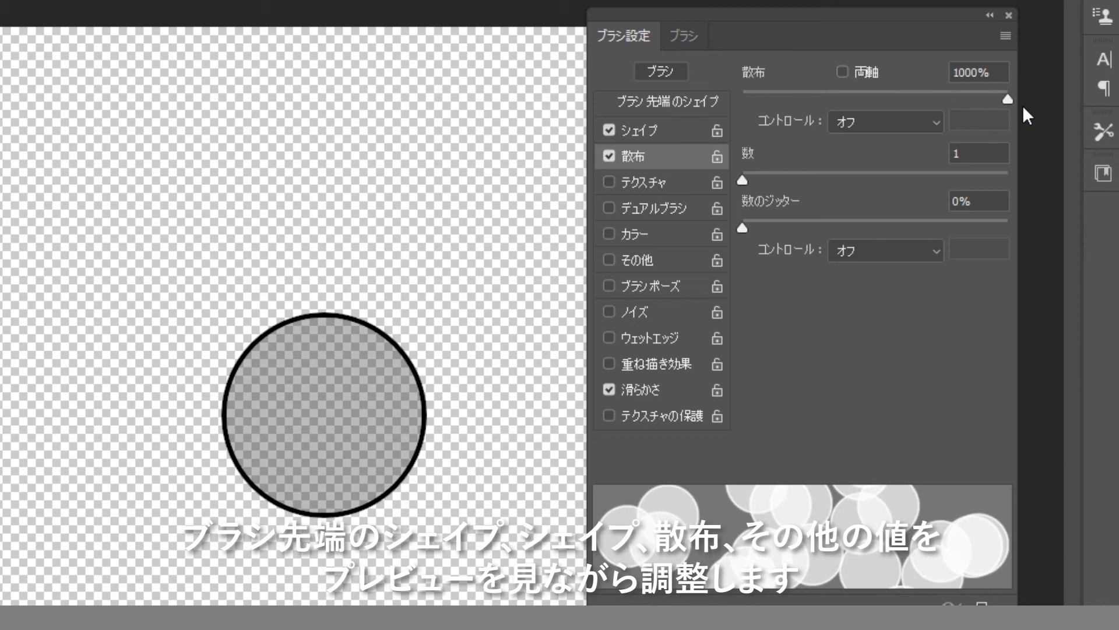
mouse_move(745, 177)
mouse_down()
mouse_move(781, 182)
mouse_move(744, 175)
mouse_up()
drag(938, 94, 1011, 98)
mouse_move(747, 183)
mouse_down()
mouse_move(876, 186)
mouse_move(740, 184)
mouse_up()
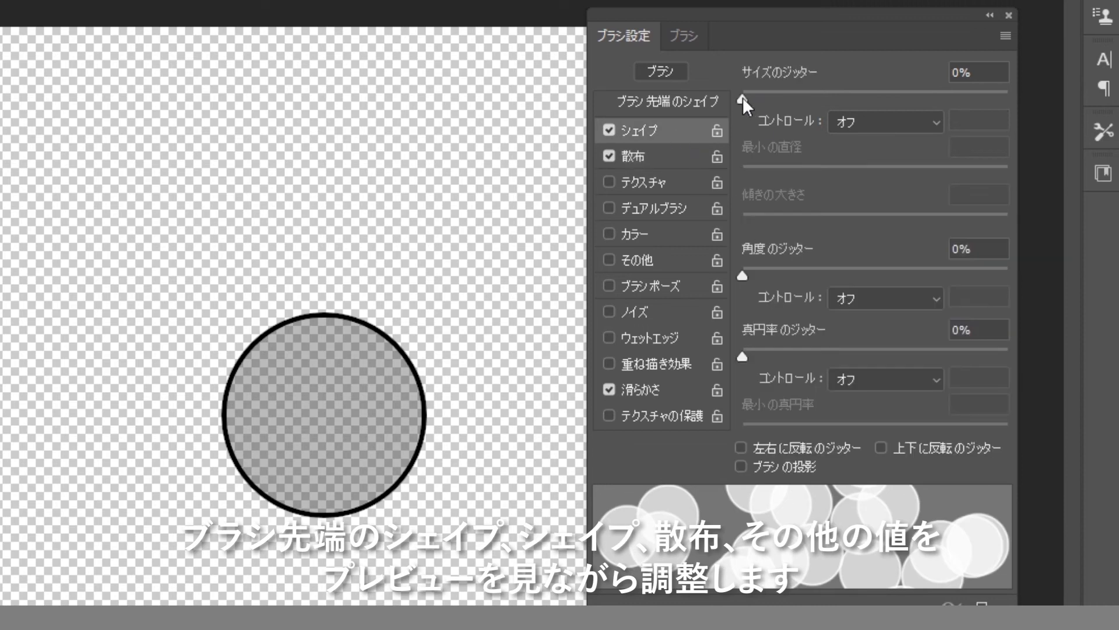
- Set the brush's size jitter to 33% and enable Transfer (その他) with increased opacity and flow jitter
drag(742, 97, 831, 105)
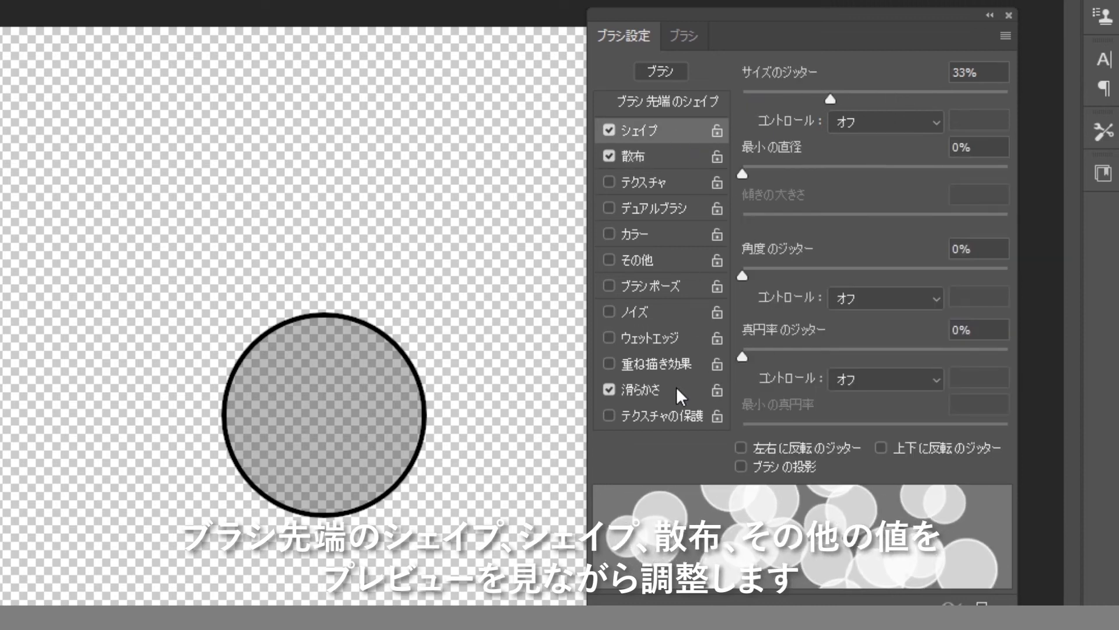
click(609, 260)
click(671, 262)
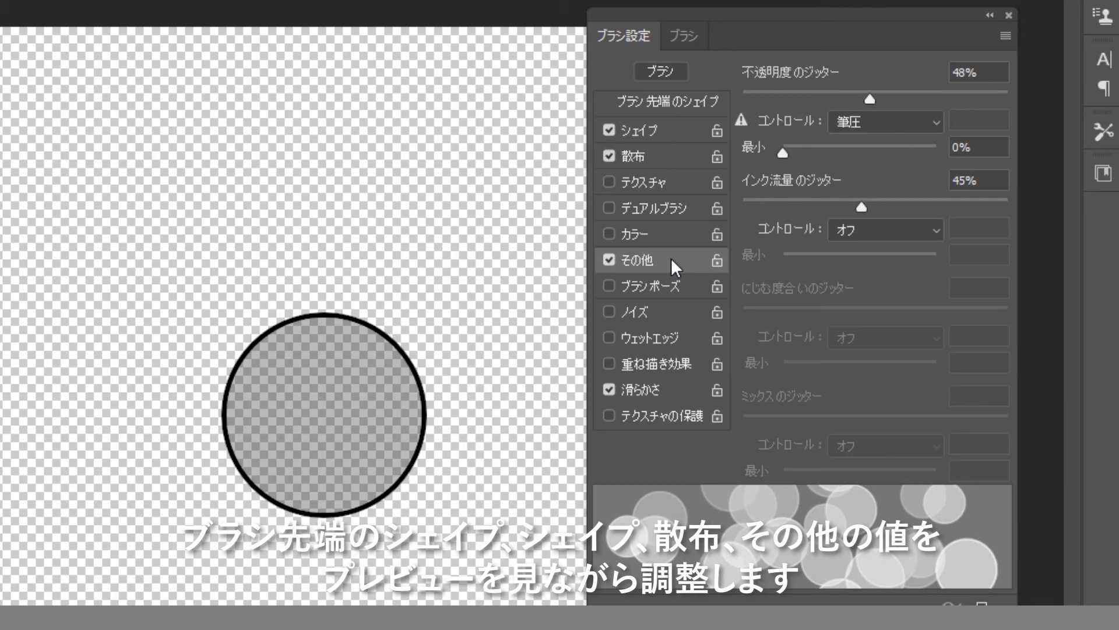
mouse_move(870, 101)
mouse_down()
mouse_move(965, 106)
mouse_move(952, 100)
mouse_up()
drag(861, 209, 915, 208)
- Adjust the brush's minimum diameter and slightly widen the spacing of the brush tip
click(671, 132)
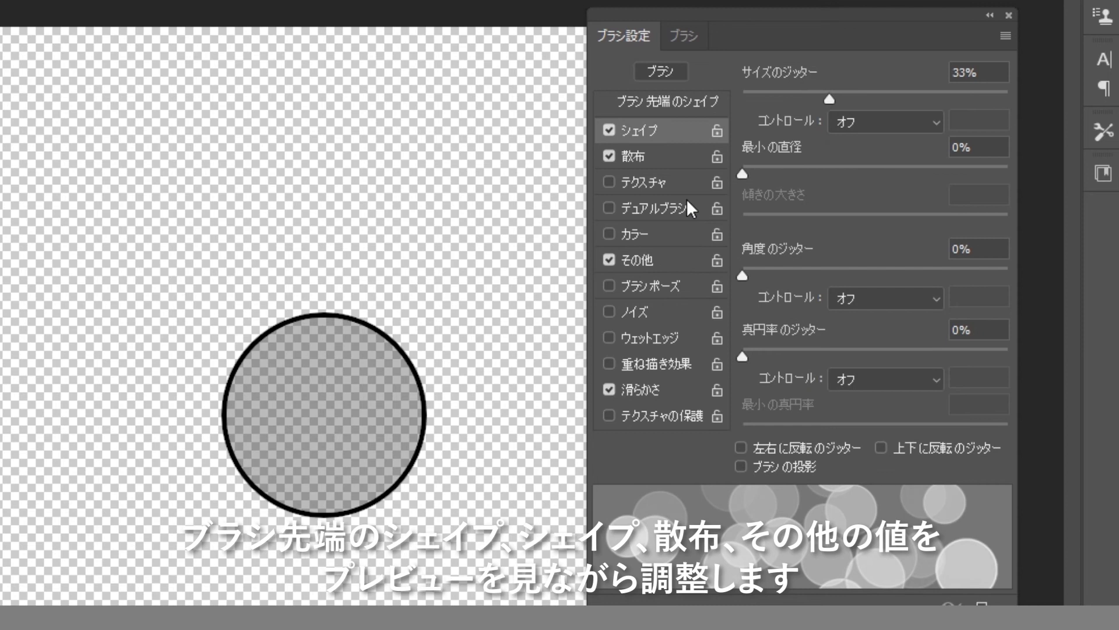
mouse_move(743, 172)
mouse_down()
mouse_move(845, 171)
mouse_move(682, 187)
mouse_move(790, 169)
mouse_up()
click(669, 157)
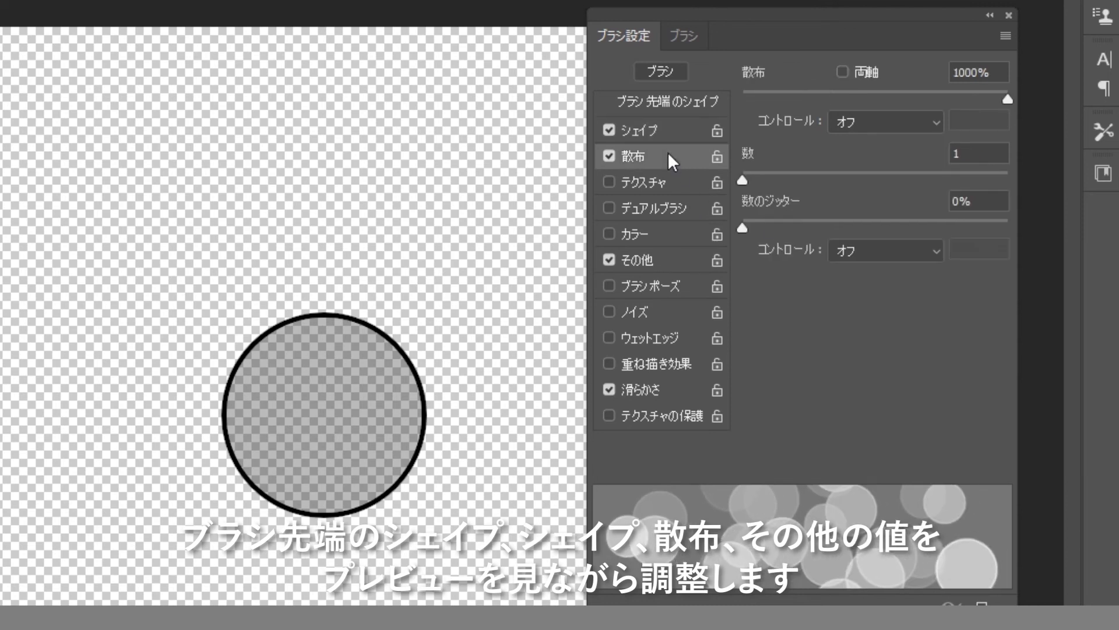
click(675, 111)
mouse_move(754, 422)
mouse_down()
mouse_move(827, 427)
mouse_move(755, 429)
mouse_move(786, 421)
mouse_move(764, 424)
mouse_up()
- Fine-tune the brush's scatter at 1000% with a count of 1 and close the brush settings
click(670, 138)
click(666, 157)
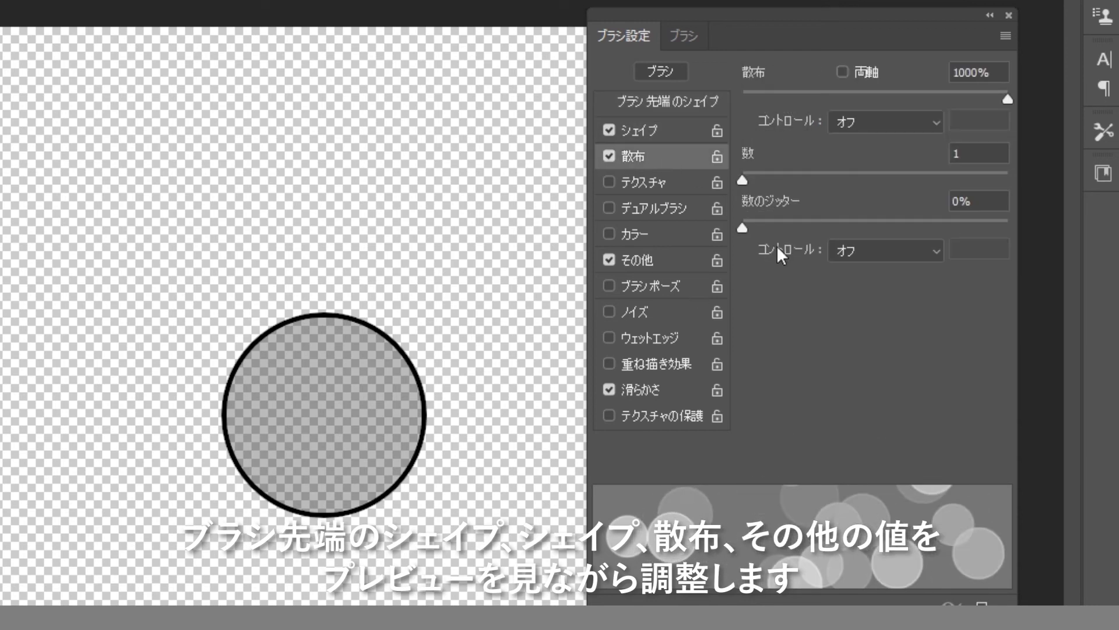
drag(799, 98, 1013, 109)
mouse_move(743, 177)
mouse_down()
mouse_move(784, 184)
mouse_move(750, 181)
mouse_up()
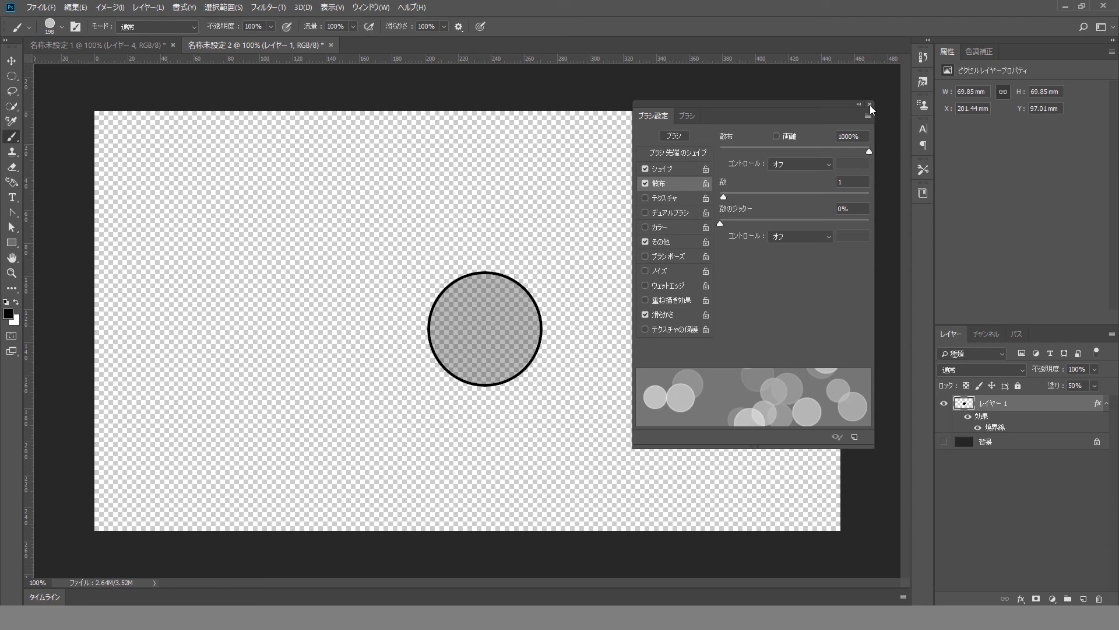
click(869, 105)
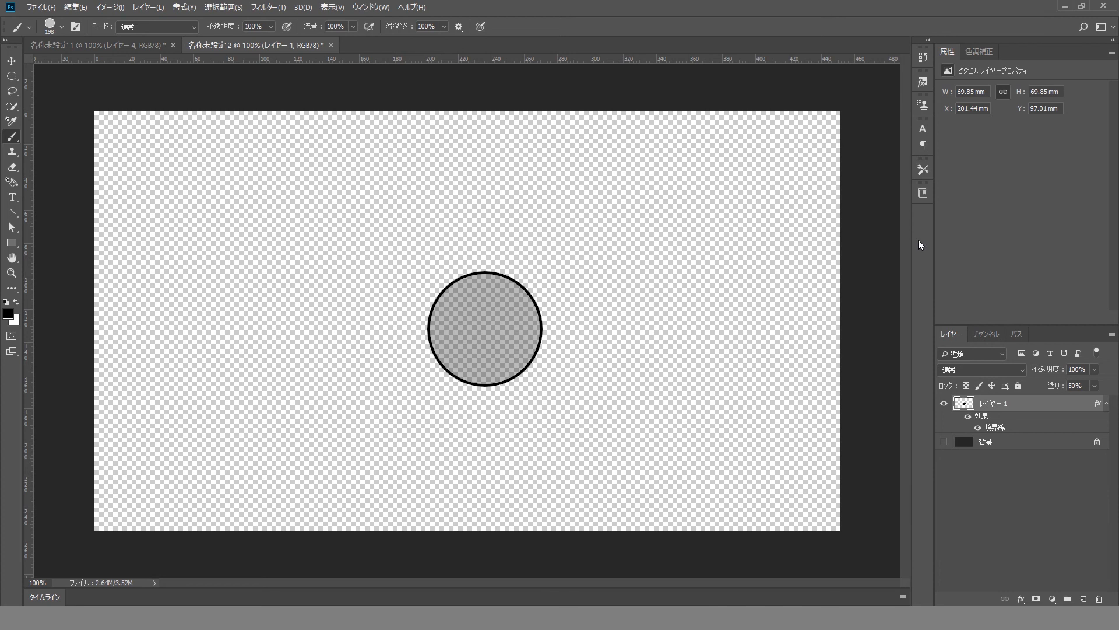
- Add a new layer for the brush marks, show the dark background and hide the original circle layer
click(1084, 597)
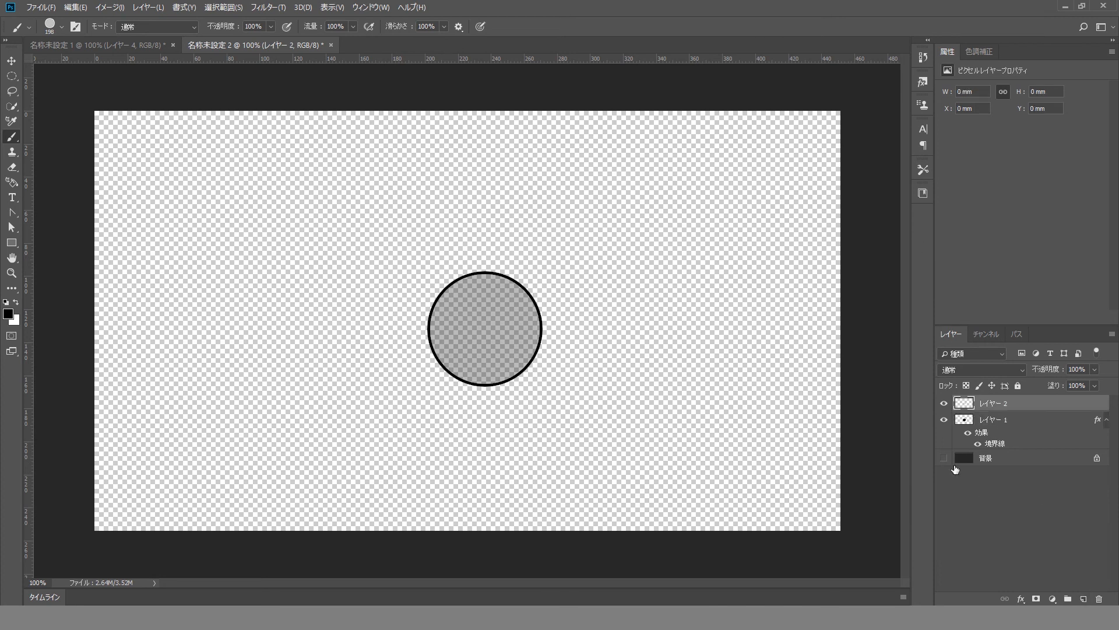
click(944, 457)
click(944, 420)
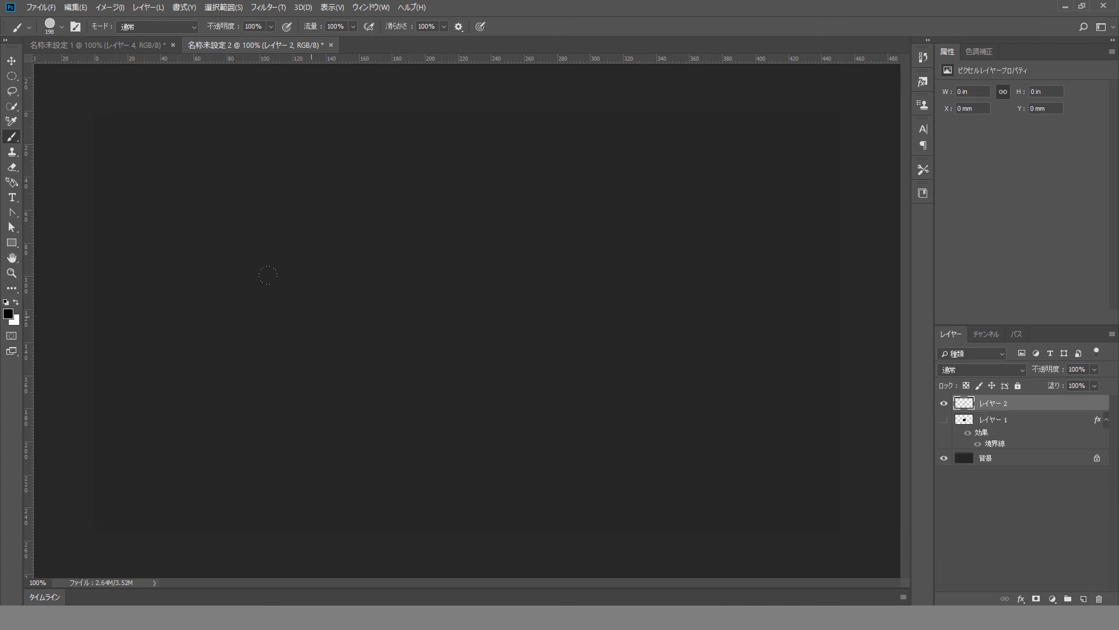
- Stamp the scattering circle brush in black all over the canvas on the new layer
click(387, 315)
click(524, 228)
click(543, 385)
click(609, 322)
click(689, 142)
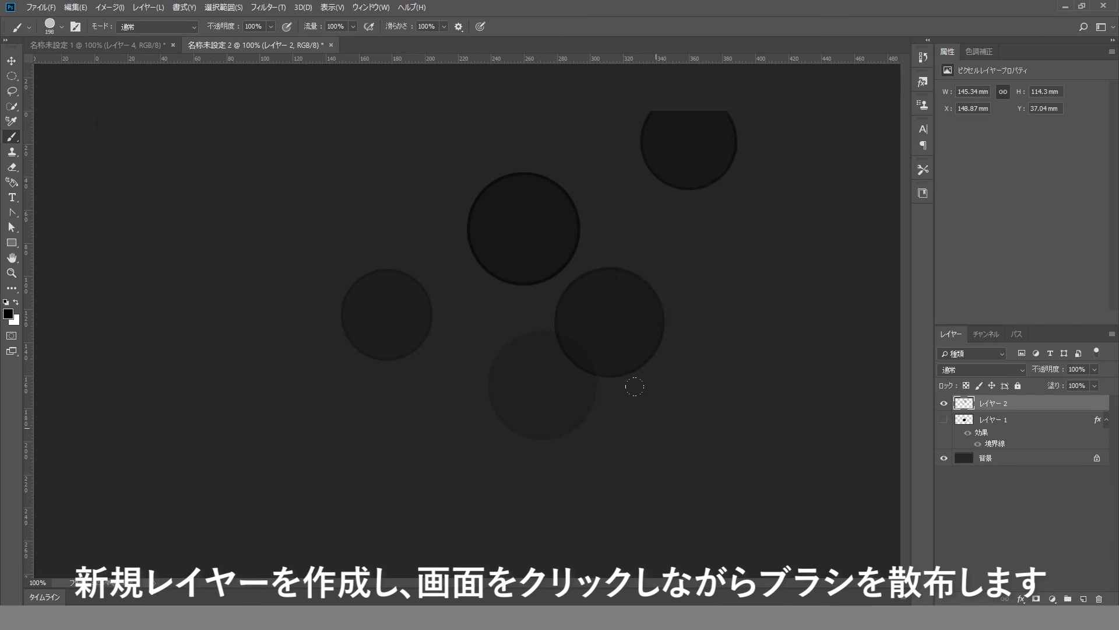
click(668, 273)
click(727, 528)
click(380, 479)
click(186, 448)
click(85, 344)
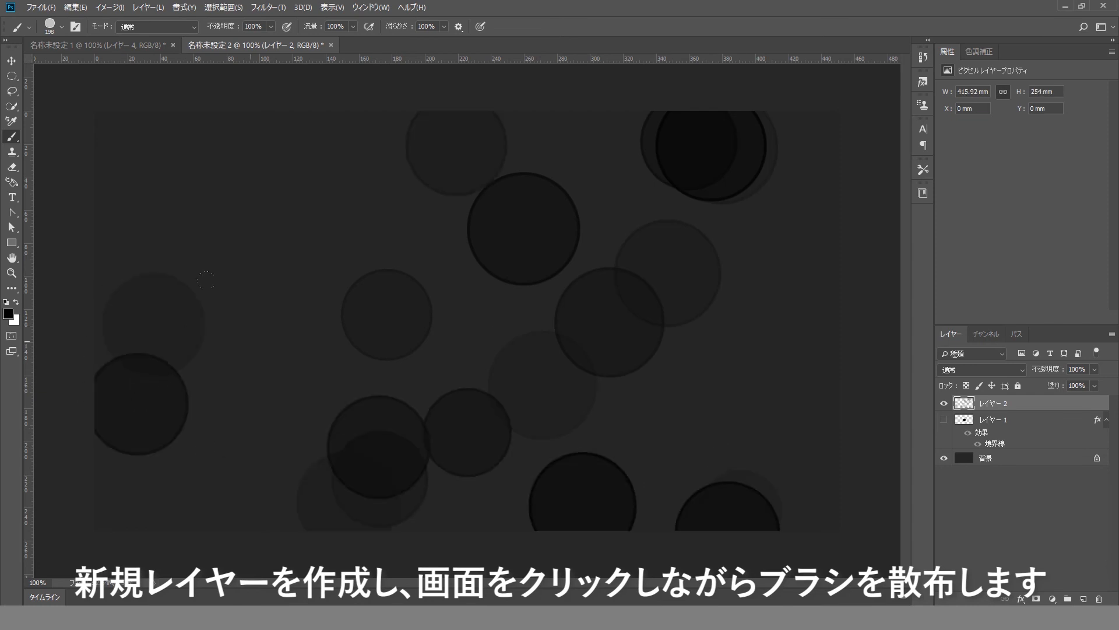
click(108, 233)
click(134, 111)
click(795, 385)
click(857, 460)
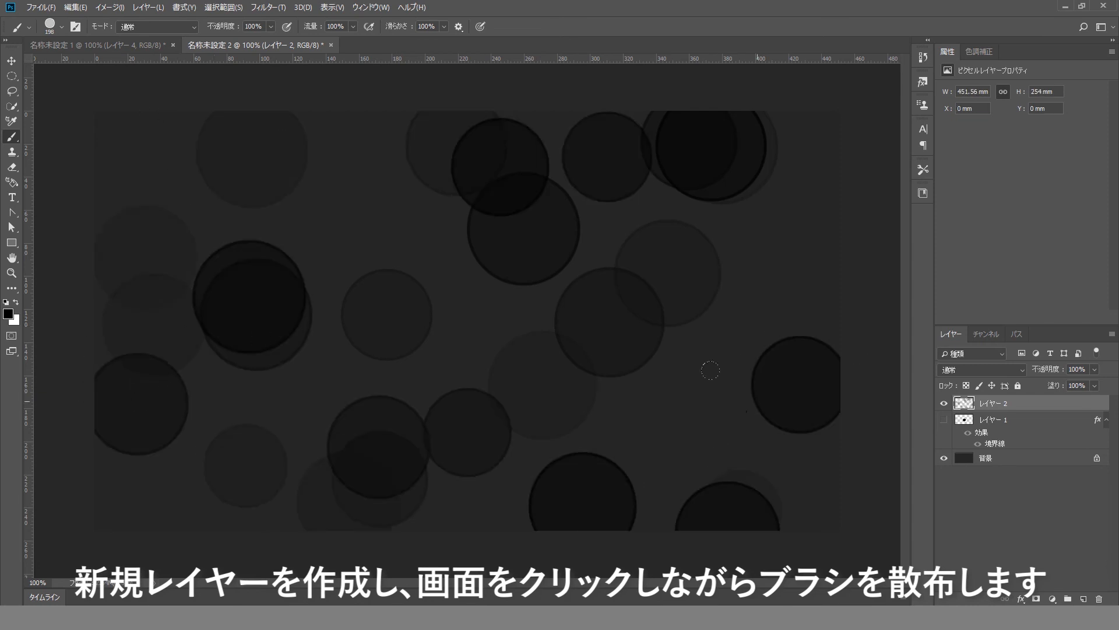
click(710, 395)
click(422, 167)
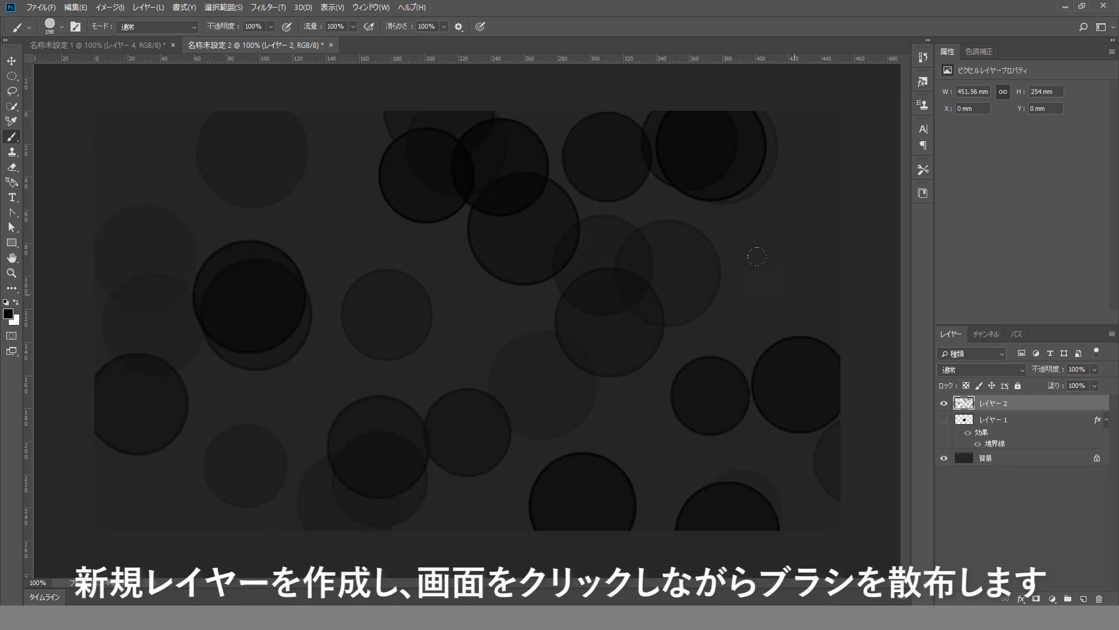
- Colour the circle marks on Layer 2 with a spectrum Gradient Overlay, linear style, angle 171° and scale 117%
double_click(1084, 402)
click(665, 357)
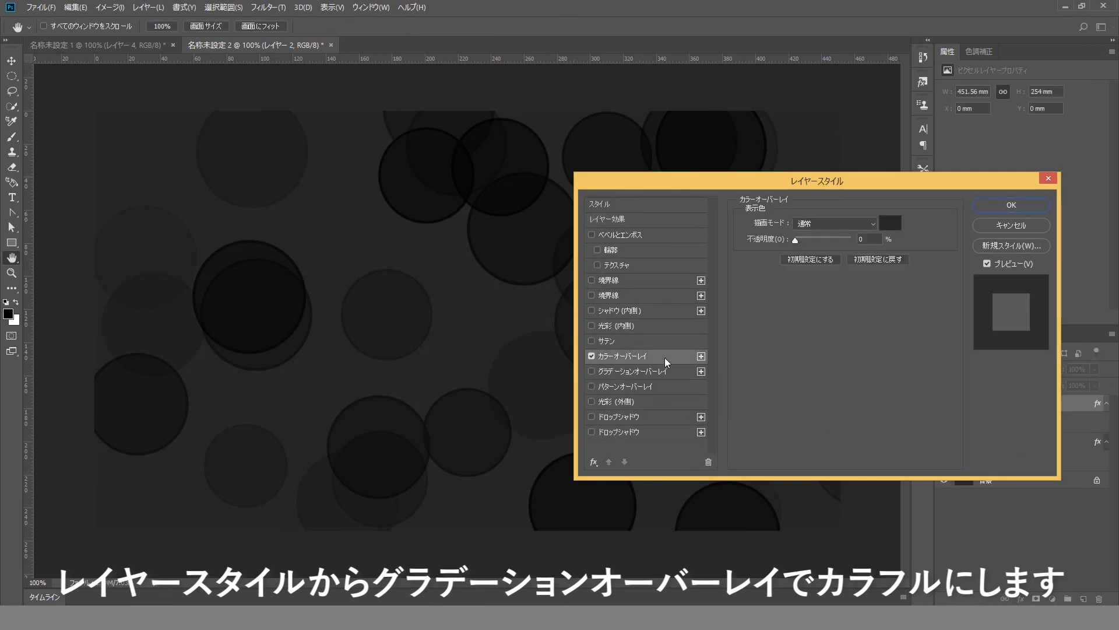
click(591, 370)
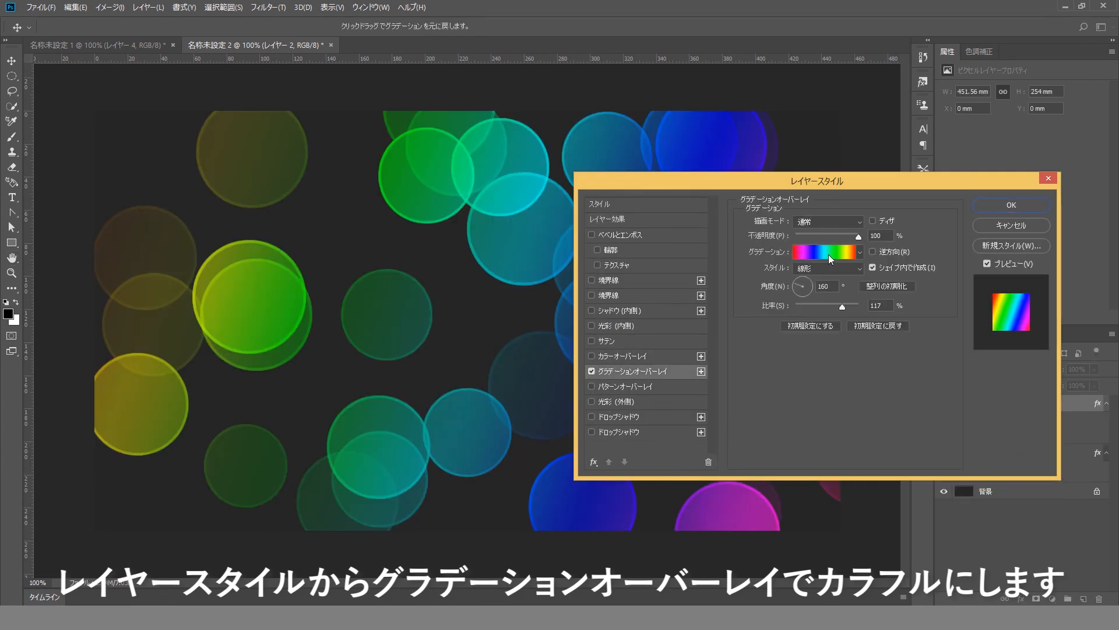
click(827, 254)
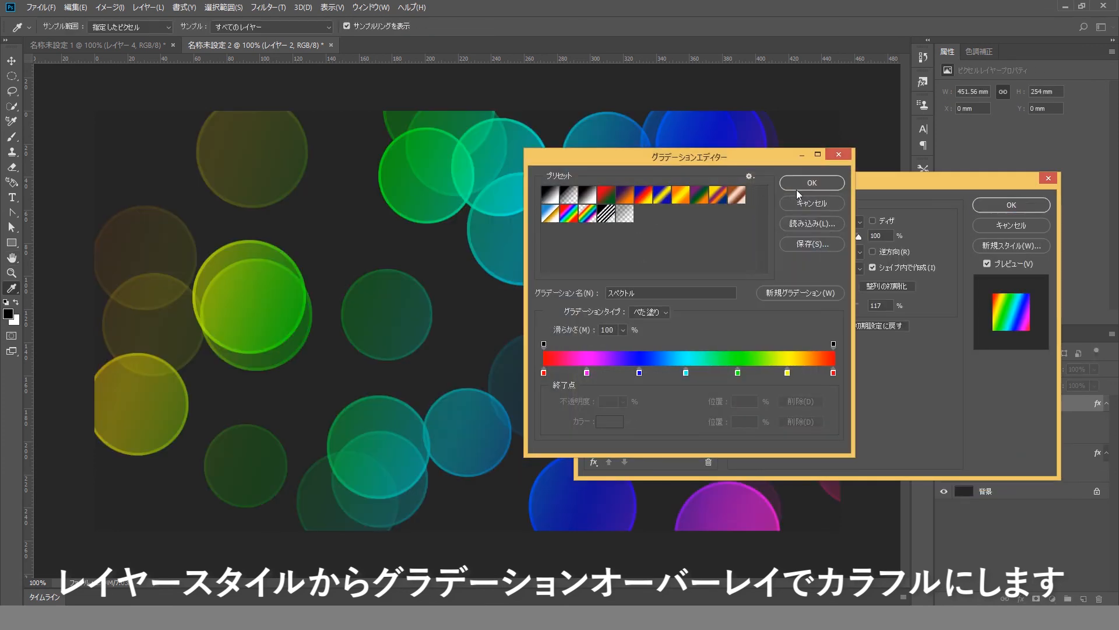
click(812, 182)
drag(814, 292, 798, 290)
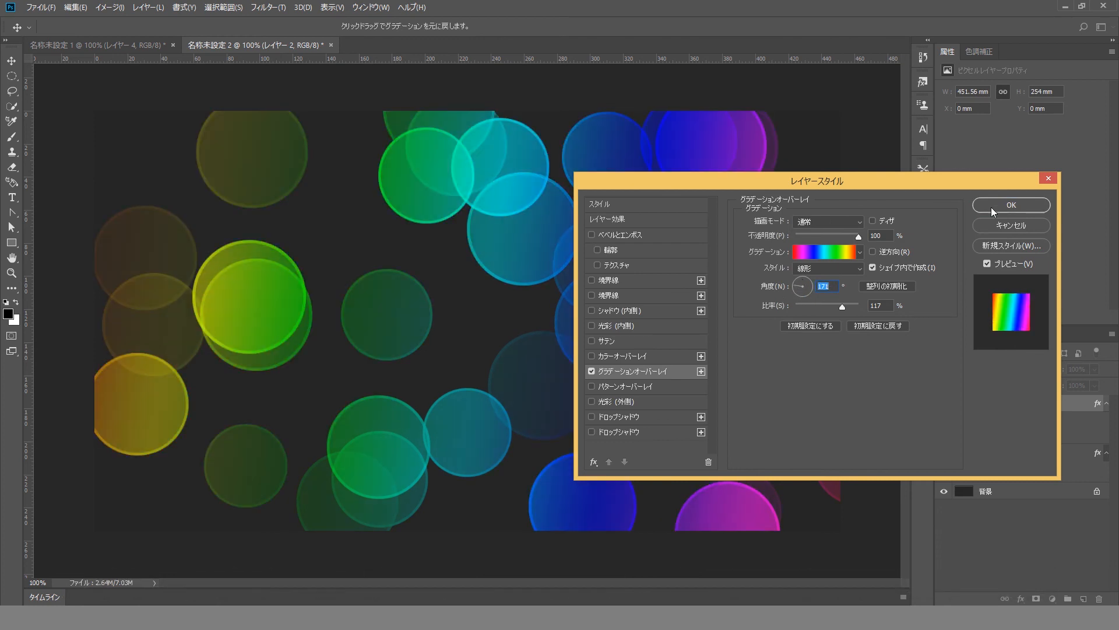
click(1011, 205)
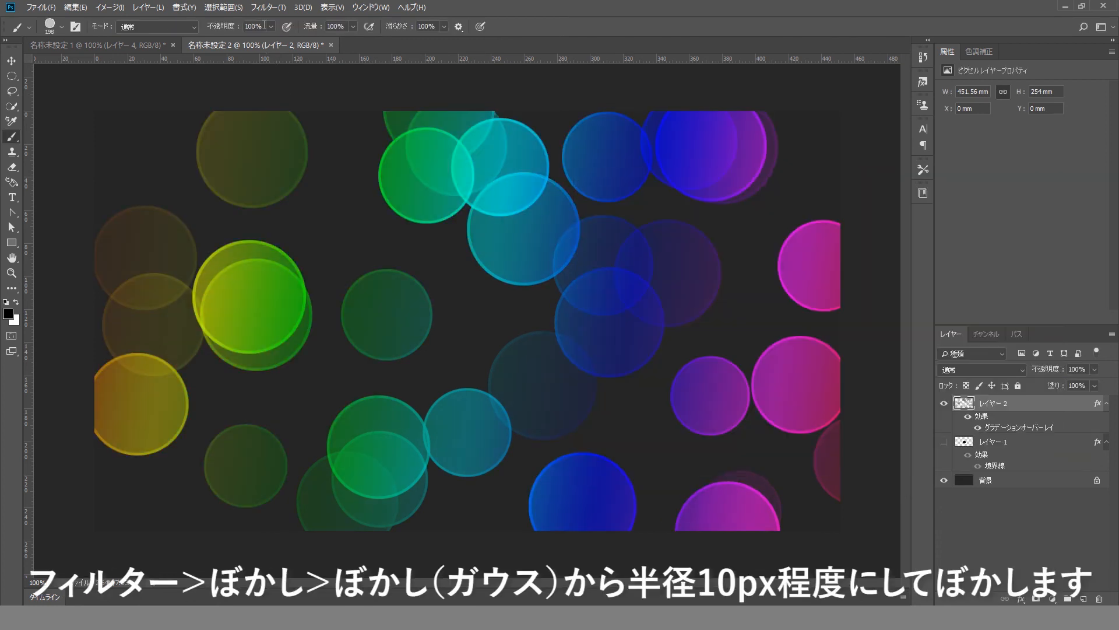
- Apply a Gaussian Blur with a radius of 10 pixels to the coloured circles on Layer 2
click(268, 7)
mouse_move(326, 191)
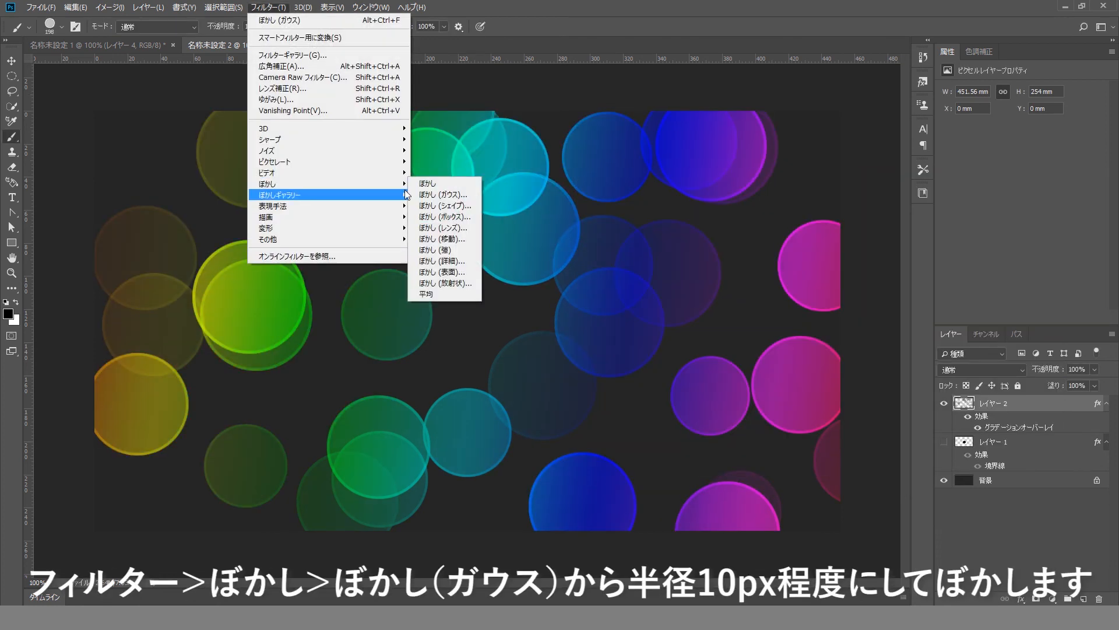
click(438, 203)
drag(808, 380, 842, 376)
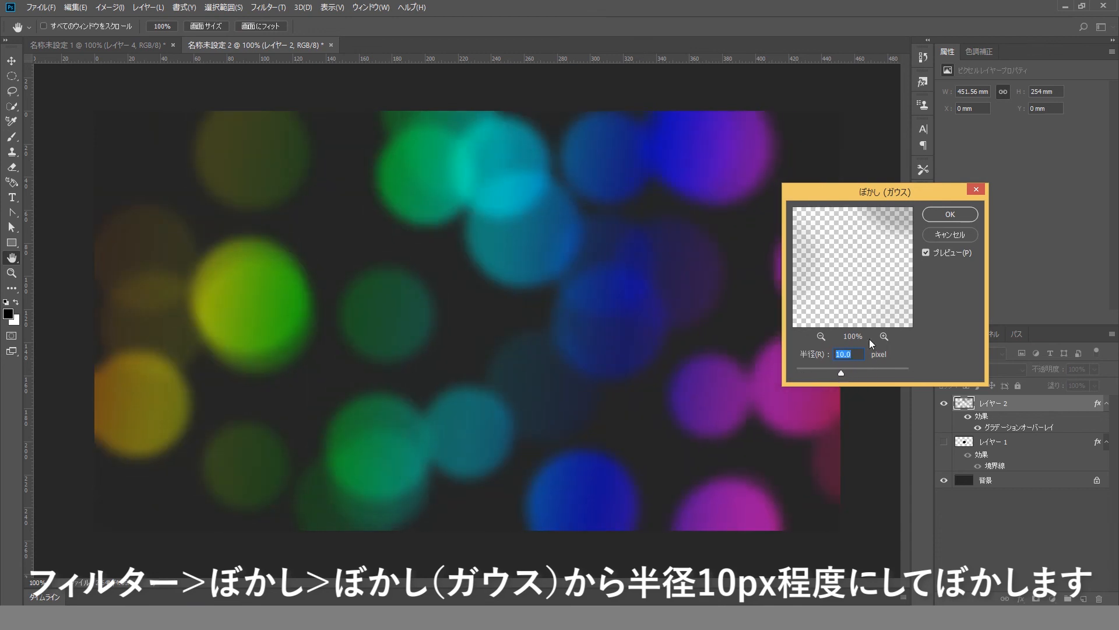
click(938, 214)
- Set Layer 2's blend mode to Overlay and toggle its visibility off and on to check the effect
click(1020, 373)
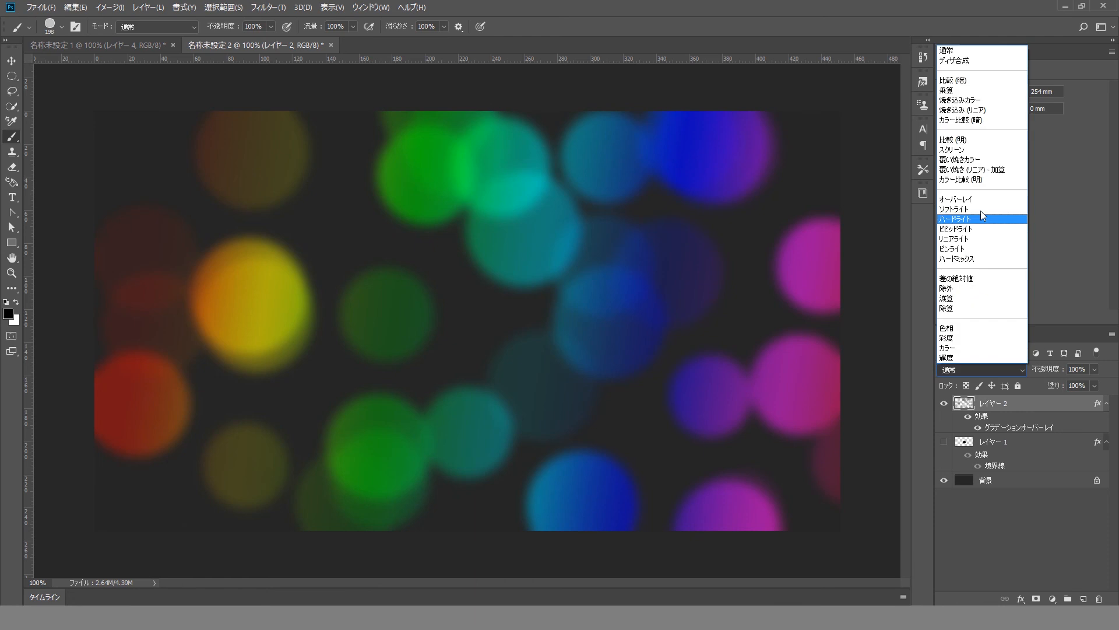
click(981, 199)
click(944, 404)
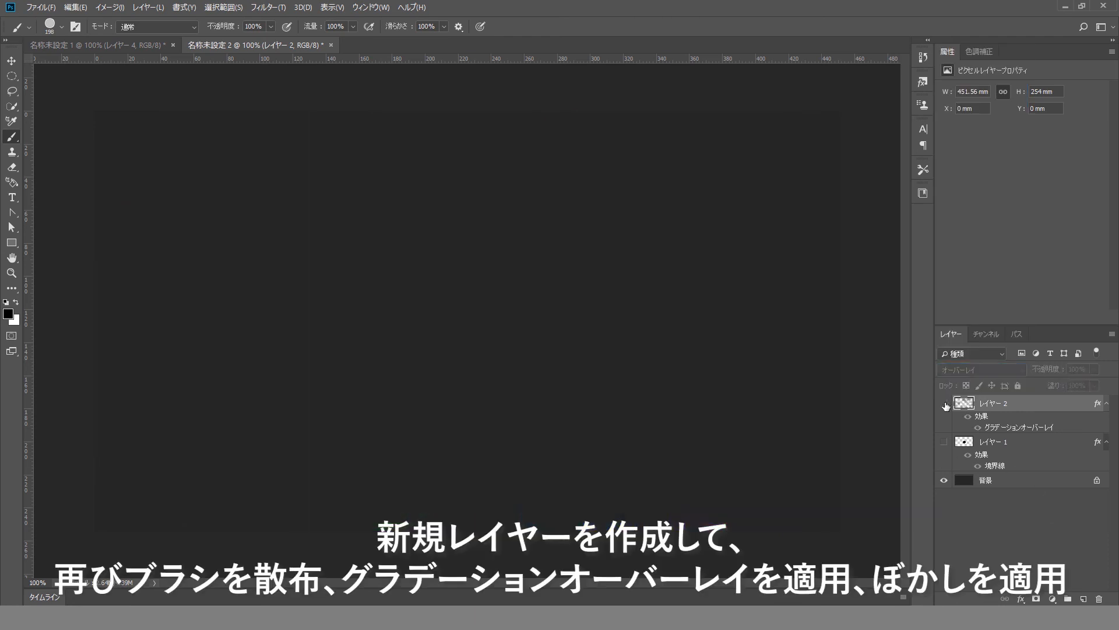
click(944, 404)
- Add a new layer above Layer 2 and stamp large black circles across the canvas with the scatter brush at size 300
click(1082, 599)
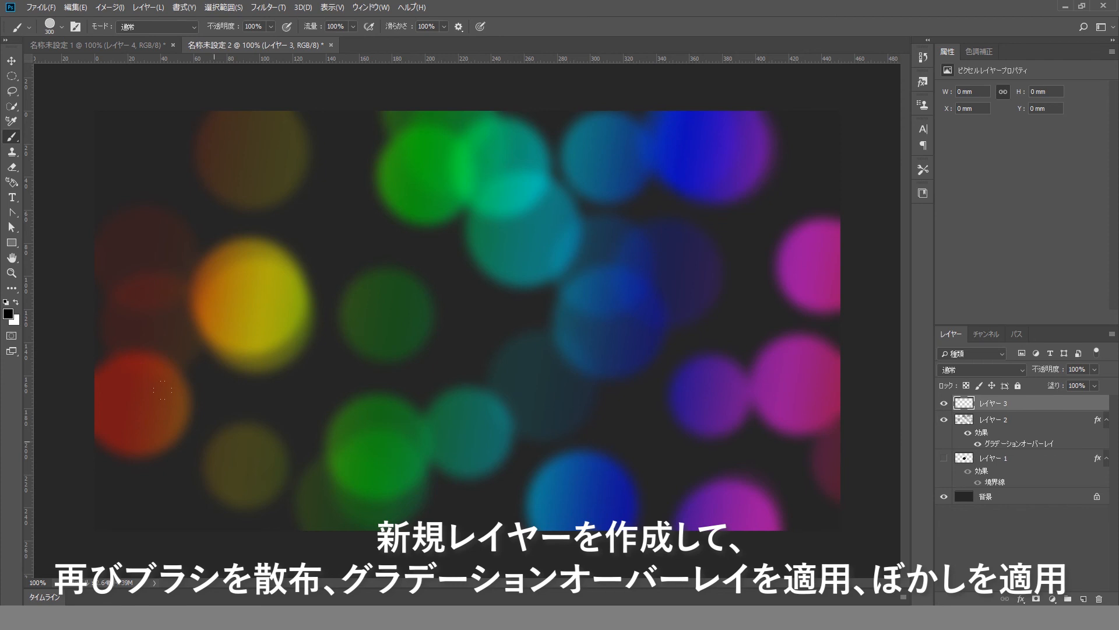
click(177, 245)
click(280, 280)
click(408, 326)
click(559, 315)
click(758, 298)
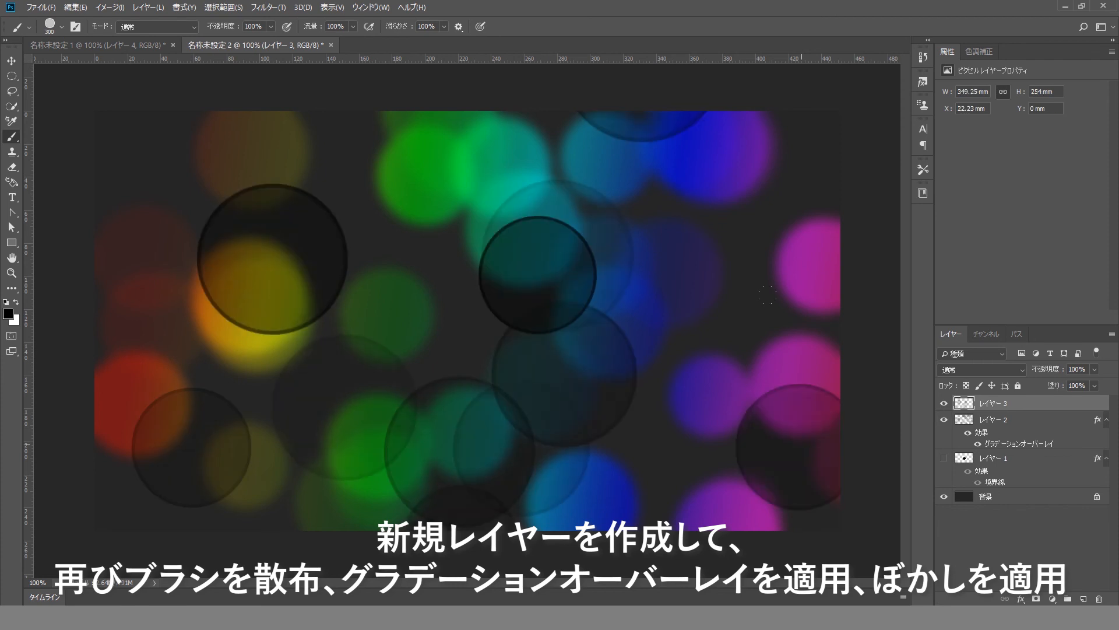
click(752, 286)
click(630, 239)
click(385, 180)
click(175, 149)
click(58, 131)
click(559, 408)
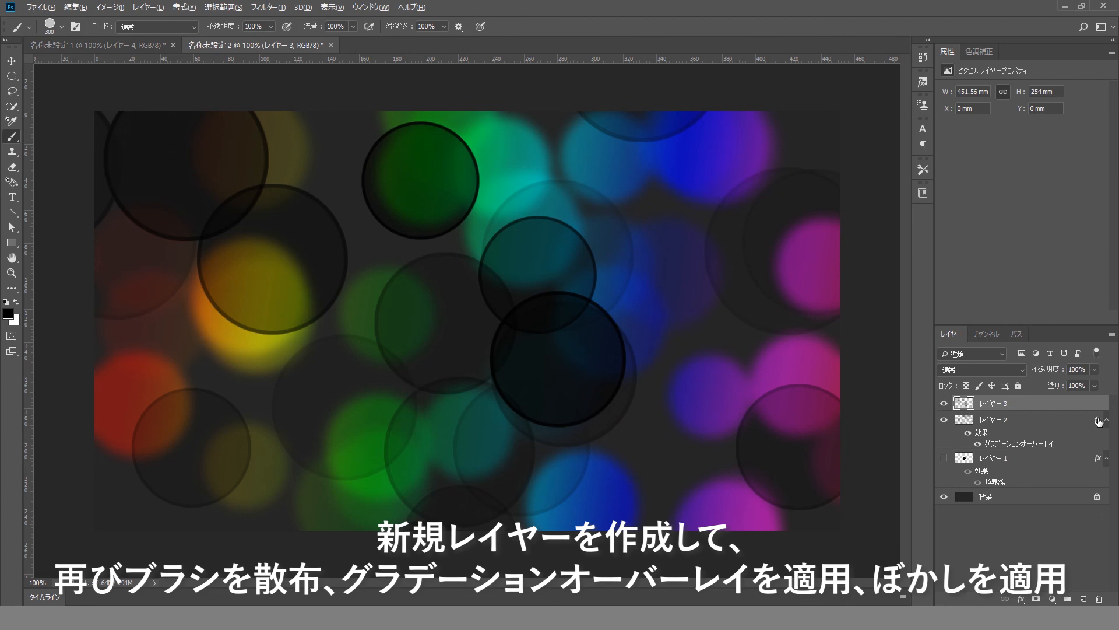
- Copy Layer 2's gradient overlay onto Layer 3 and blur Layer 3 with a Gaussian Blur of about 27.7 pixels
drag(1098, 419, 1097, 410)
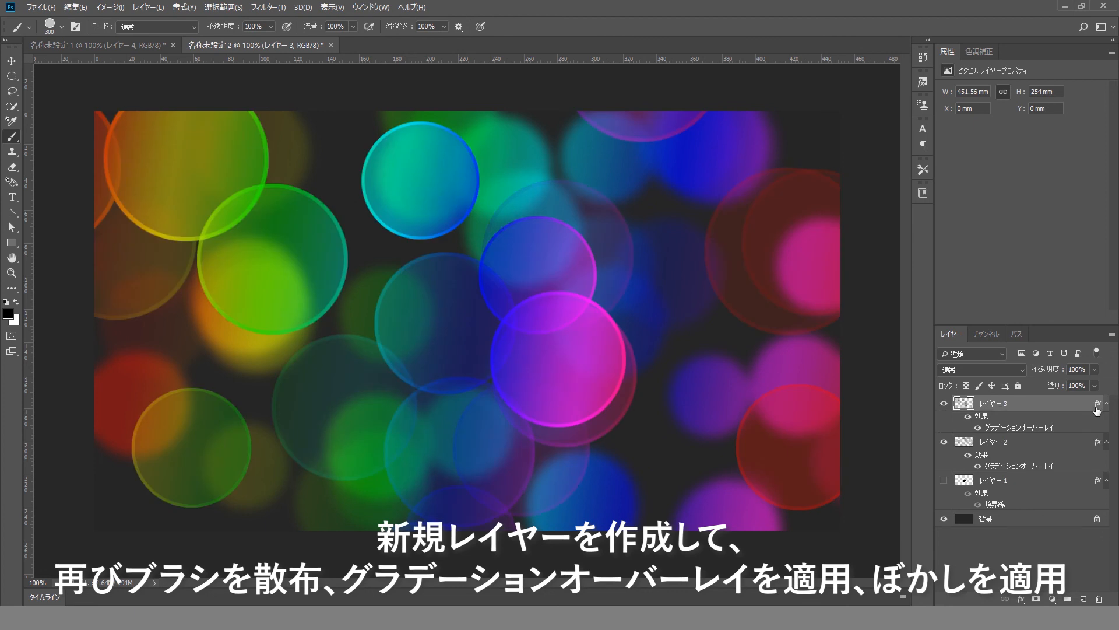
click(268, 7)
mouse_move(361, 183)
click(468, 199)
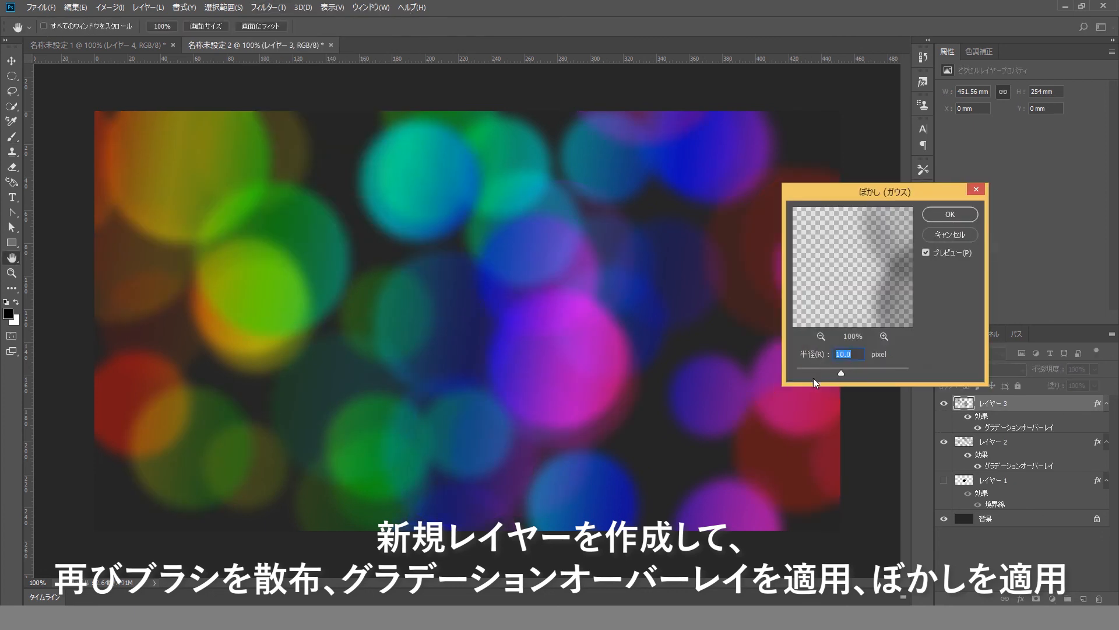
drag(814, 377, 850, 371)
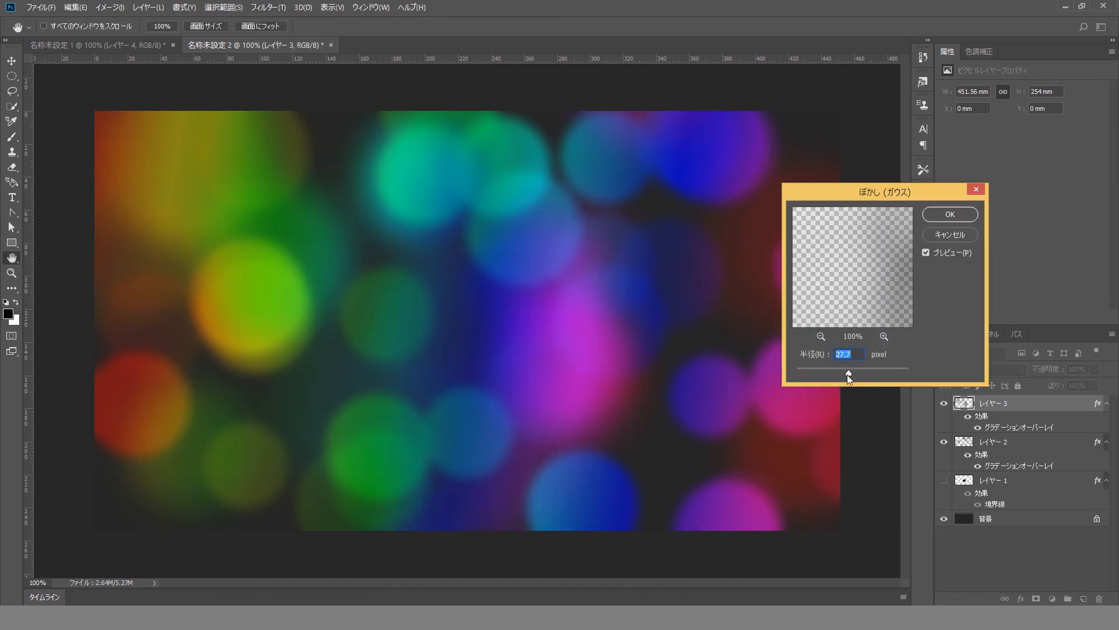
click(951, 214)
- Add a new layer above Layer 3 and scatter smaller black circles over the whole canvas with the brush at size 175
key(b)
click(1083, 599)
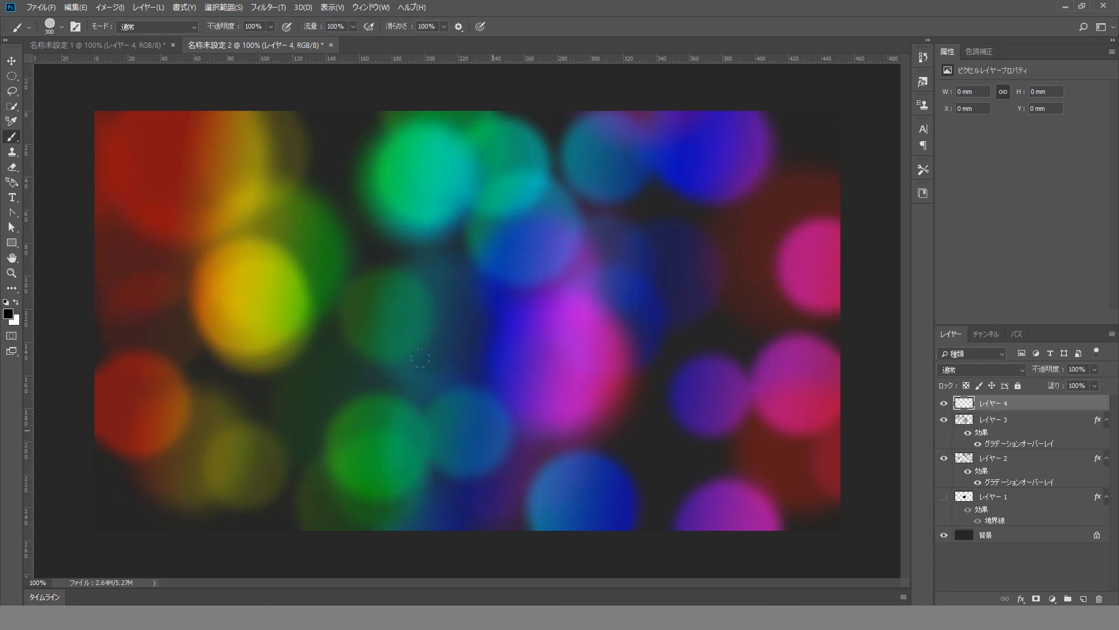
mouse_move(117, 453)
mouse_down()
mouse_move(680, 212)
mouse_move(816, 174)
mouse_up()
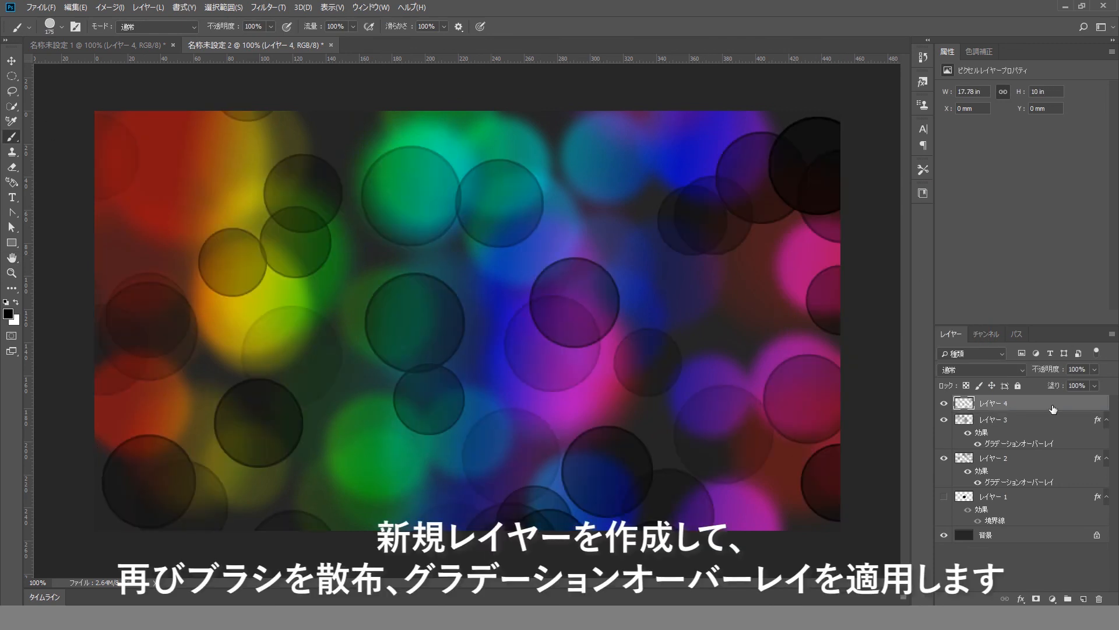
- Copy Layer 3's gradient overlay onto Layer 4 and set Layer 4's opacity to 82%
drag(1098, 421, 1090, 404)
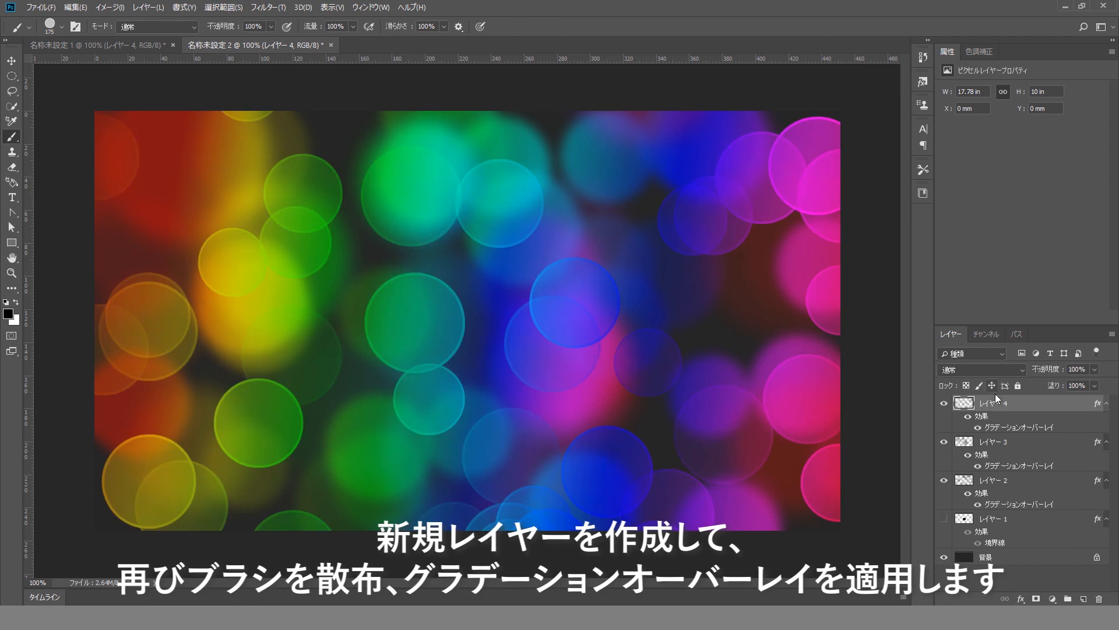
drag(1053, 372, 1046, 372)
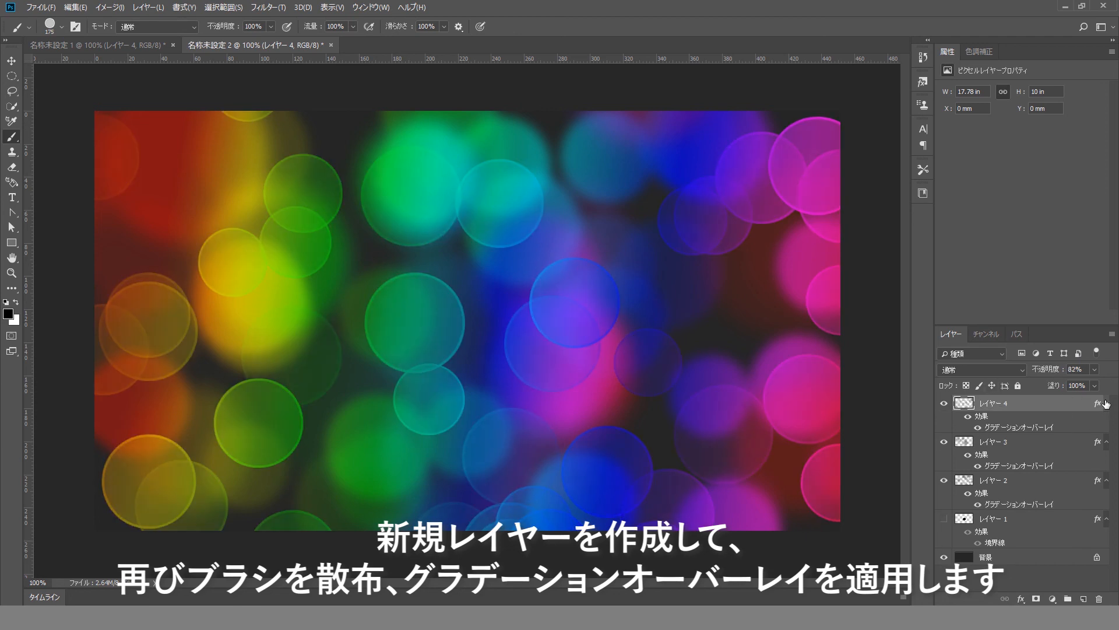
- Rotate the angle of Layer 4's gradient overlay to about 54° so its colours contrast with the layers beneath
double_click(1098, 404)
click(677, 373)
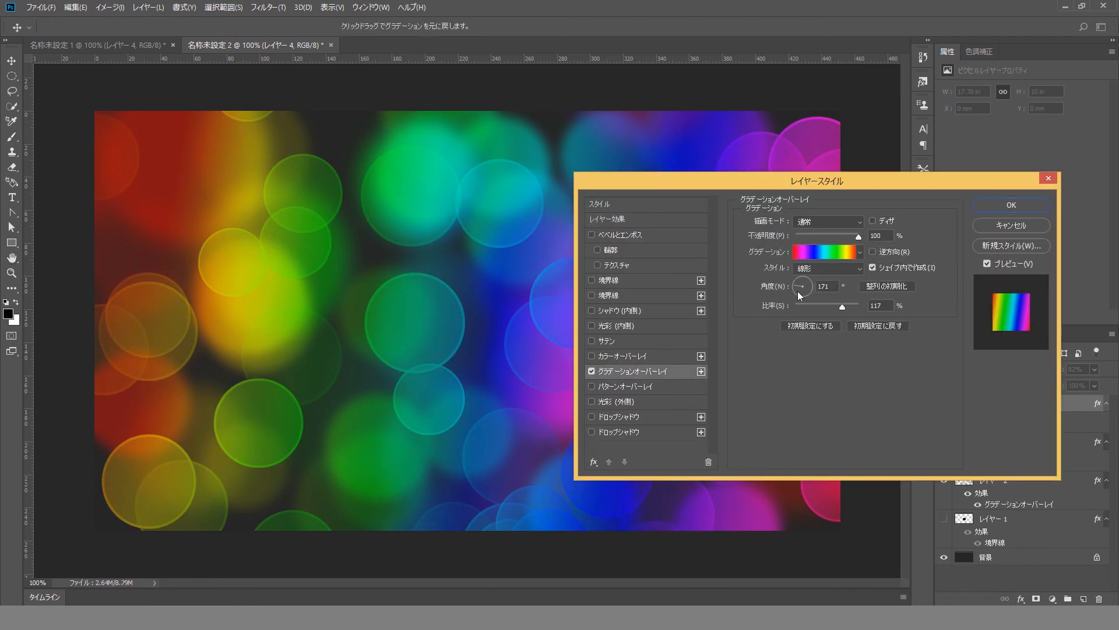
drag(834, 180, 921, 272)
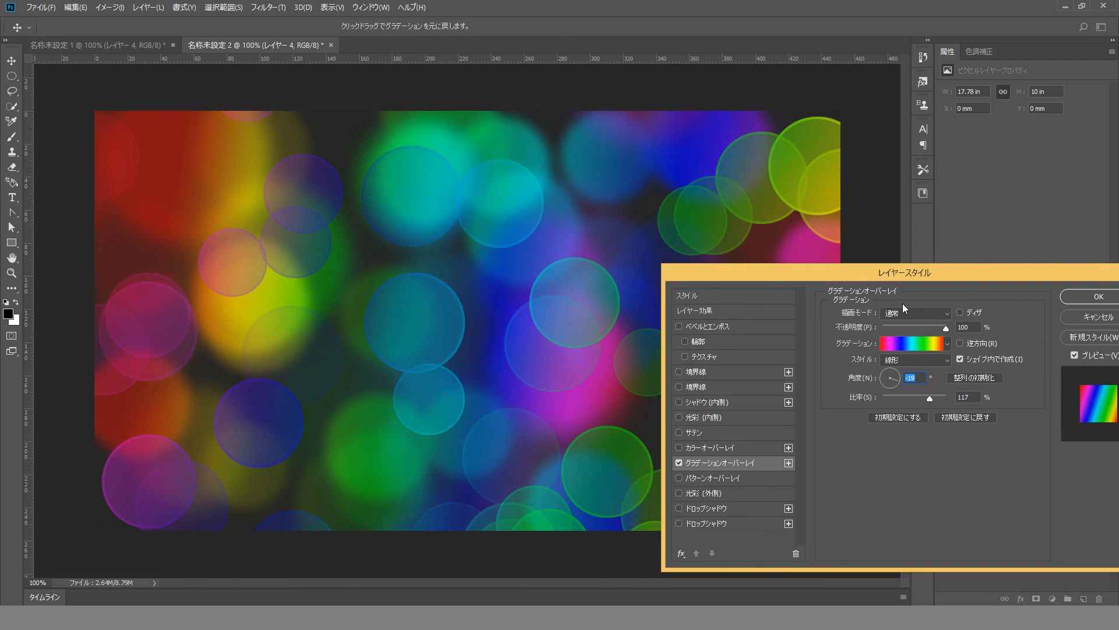
click(896, 372)
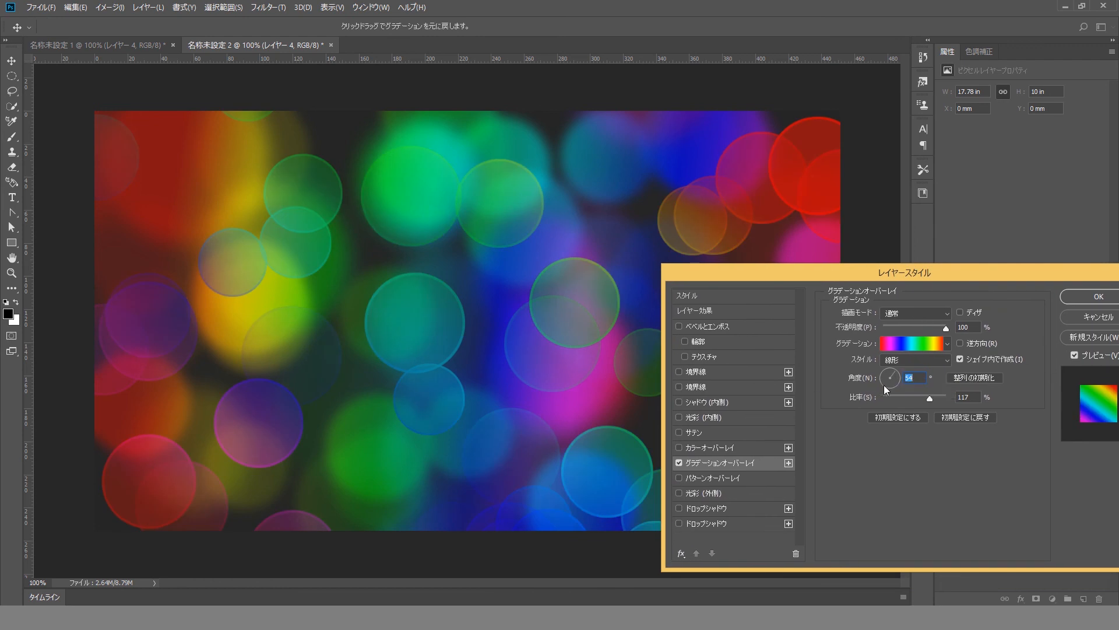
drag(884, 385, 879, 375)
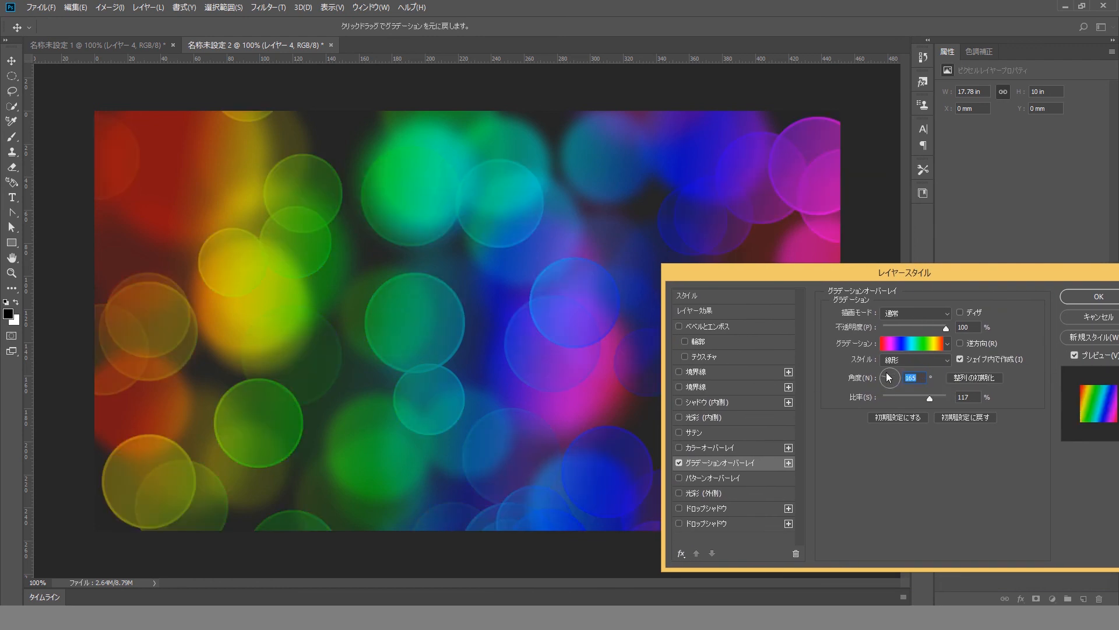
click(891, 371)
click(895, 372)
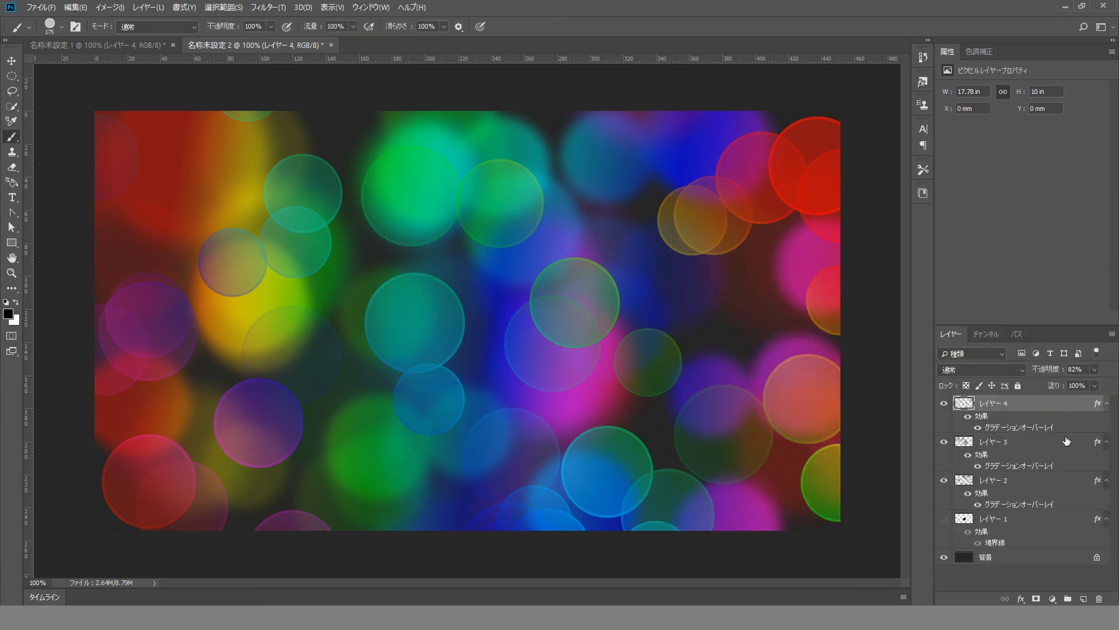
- Slightly lower Layer 3's opacity and set Layer 2's opacity to 78%
click(993, 441)
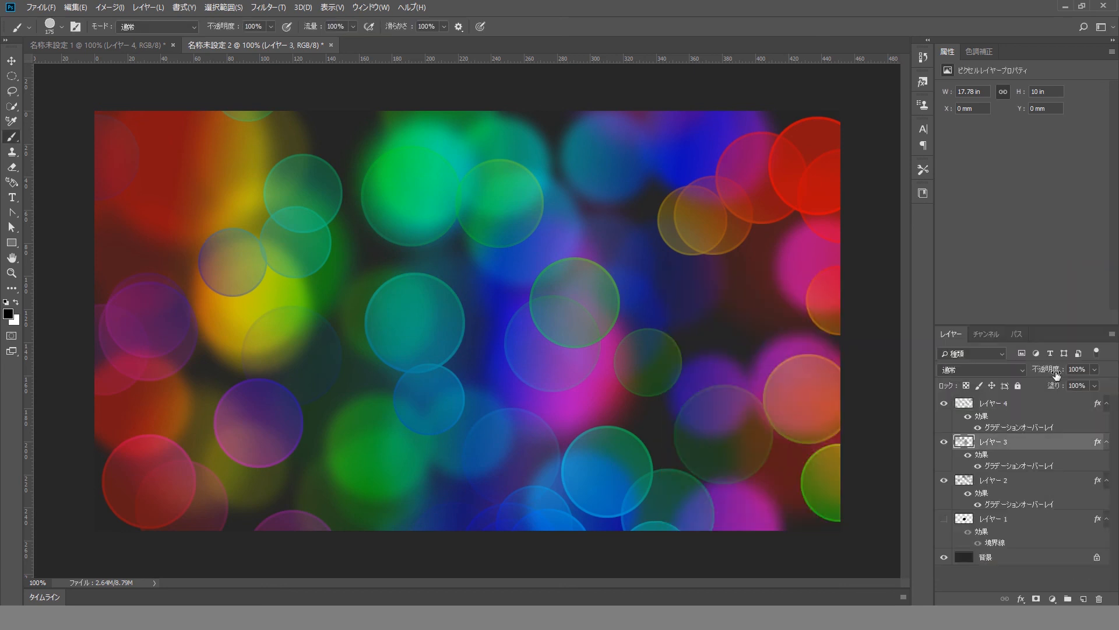
mouse_move(1053, 373)
mouse_down()
mouse_move(1034, 371)
mouse_move(1049, 370)
mouse_up()
click(1014, 479)
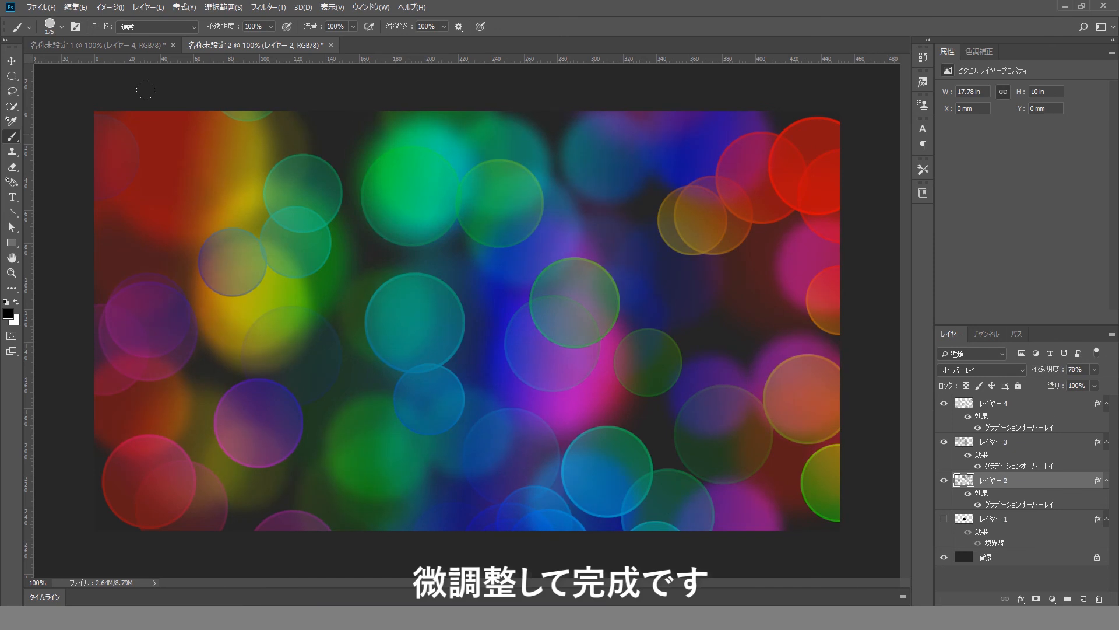
- Stamp additional single circles on Layer 4 to fill the gaps across the canvas with the size 175 scatter brush
click(1008, 404)
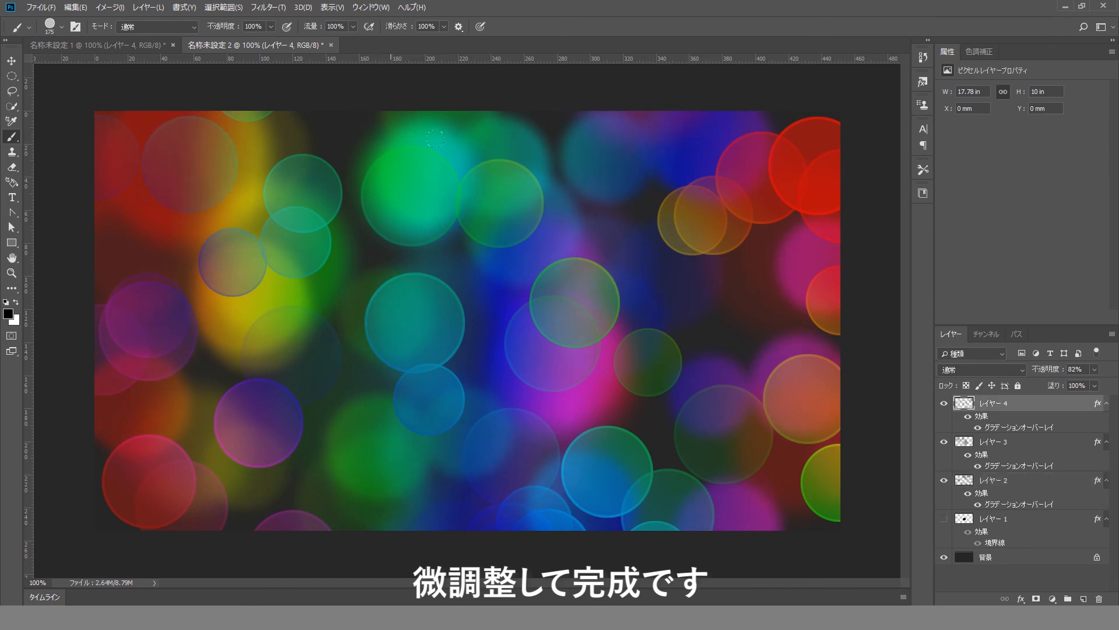
click(590, 135)
click(686, 273)
click(349, 457)
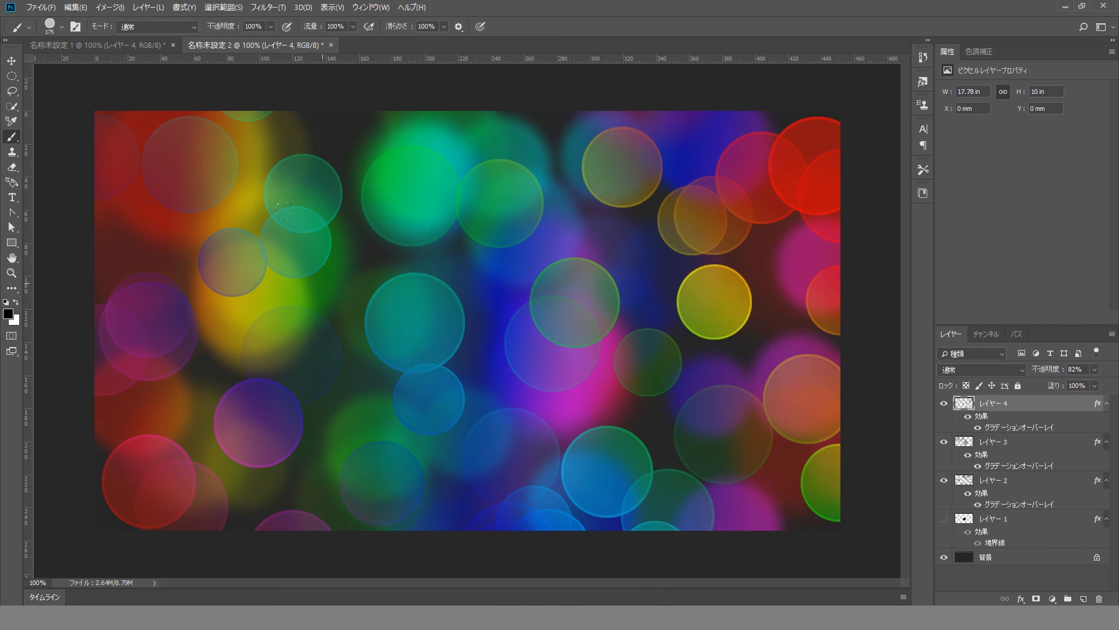
click(503, 108)
click(696, 110)
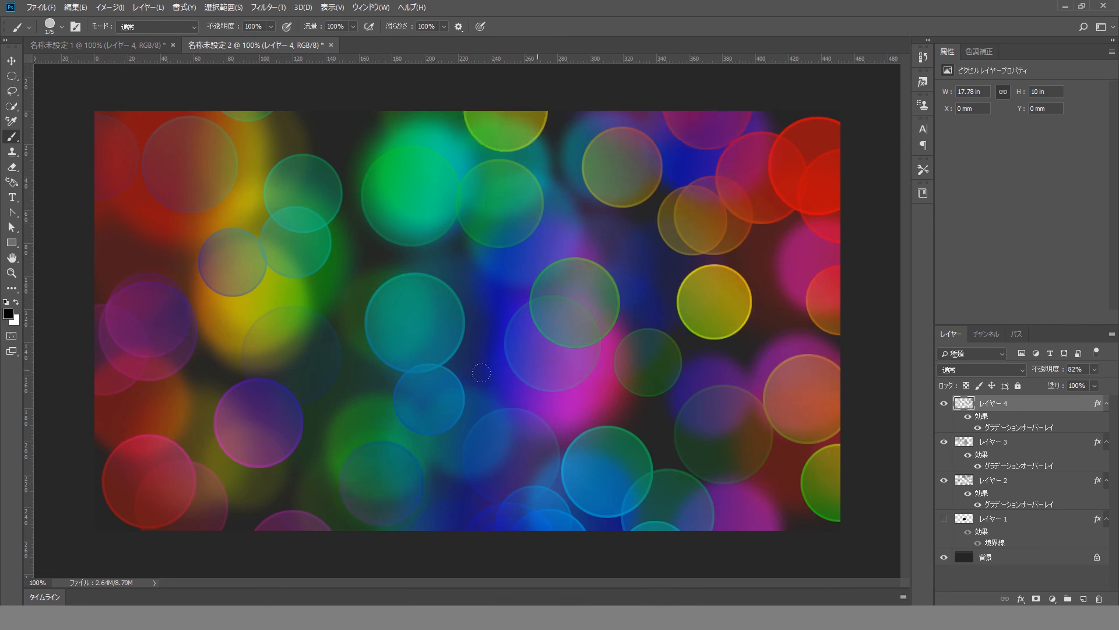
click(742, 516)
click(315, 94)
click(288, 285)
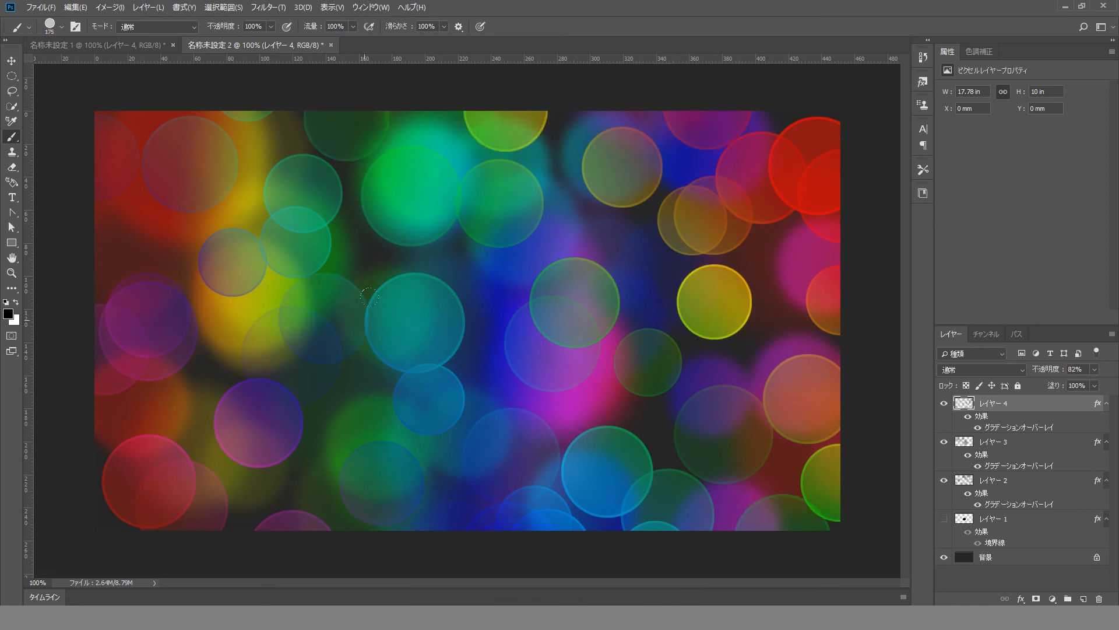
click(194, 449)
click(593, 230)
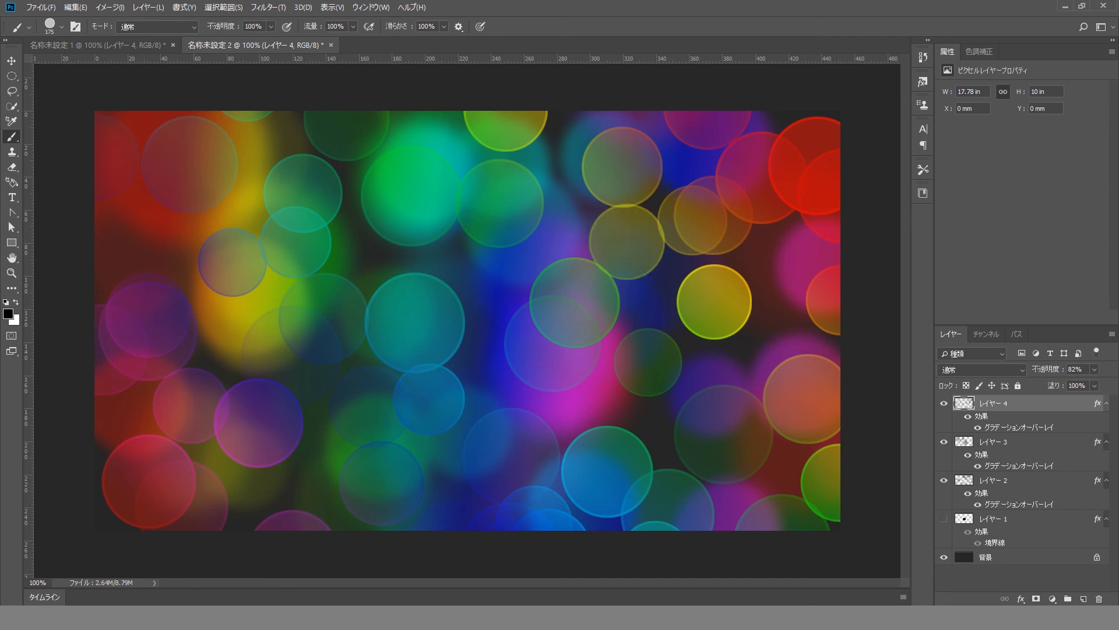